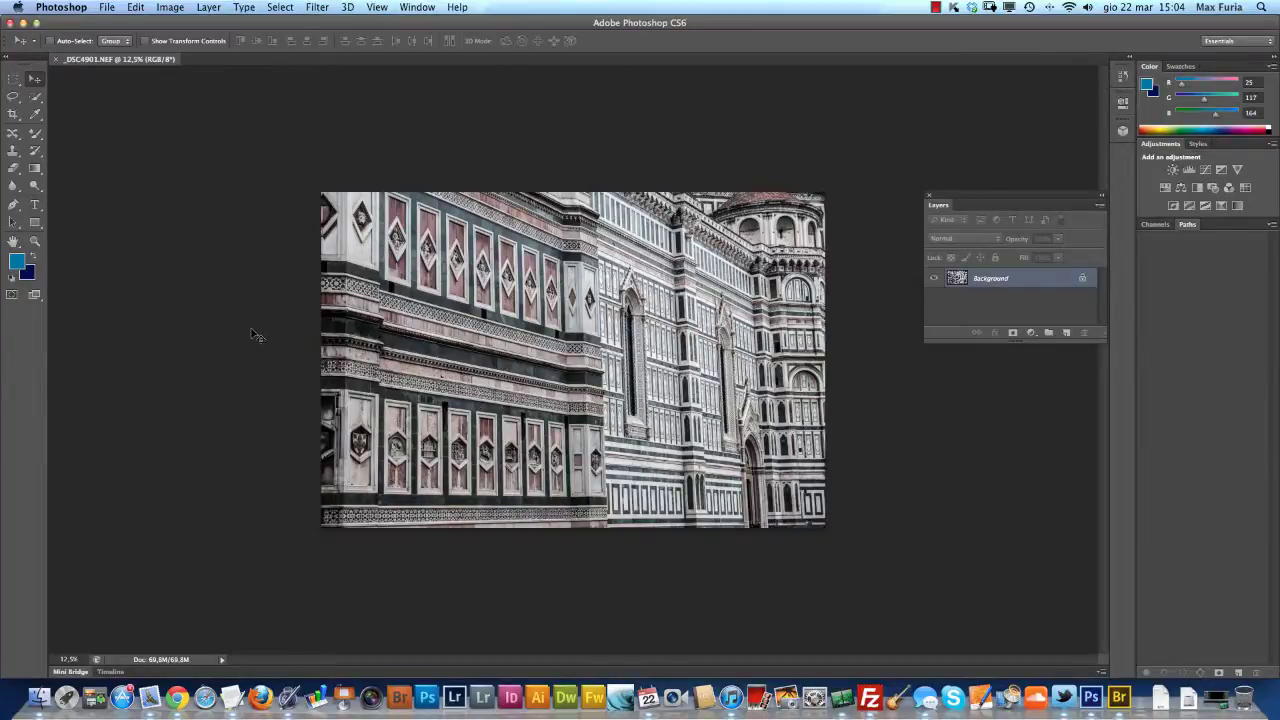
Step: Crop thin strips off the left and top edges of the facade photo and commit the crop
click(13, 114)
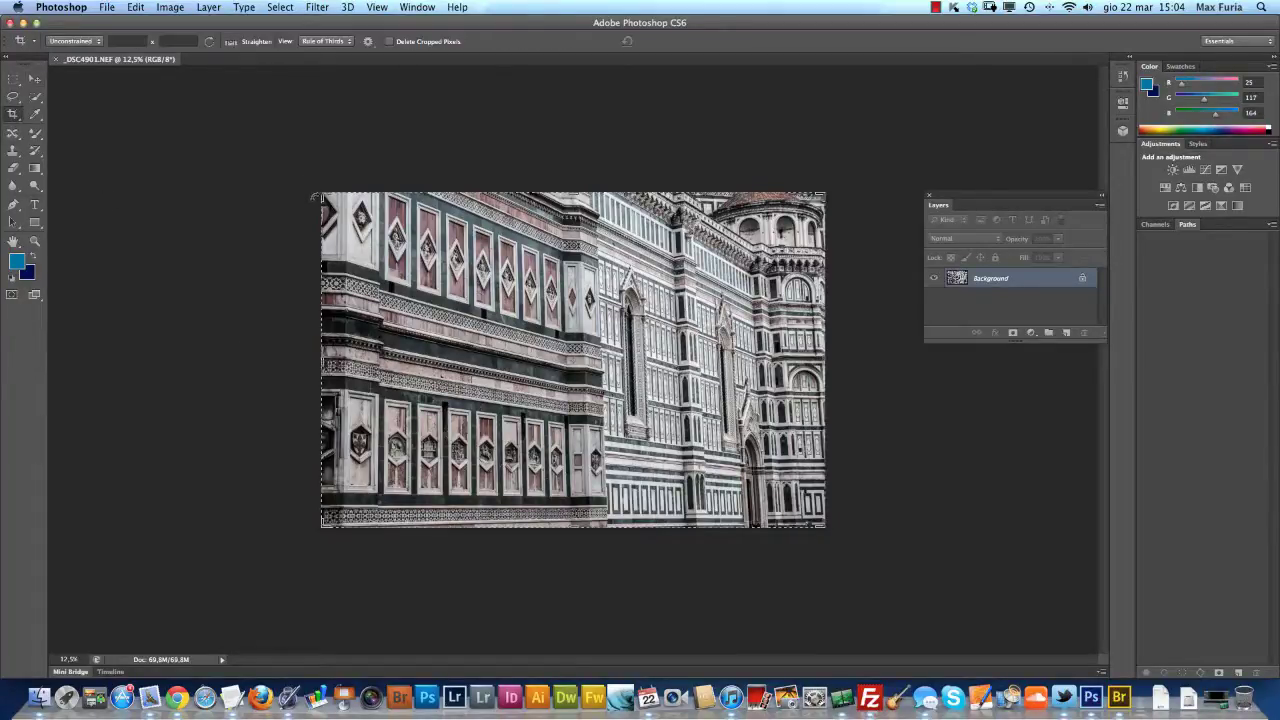
drag(321, 358, 334, 352)
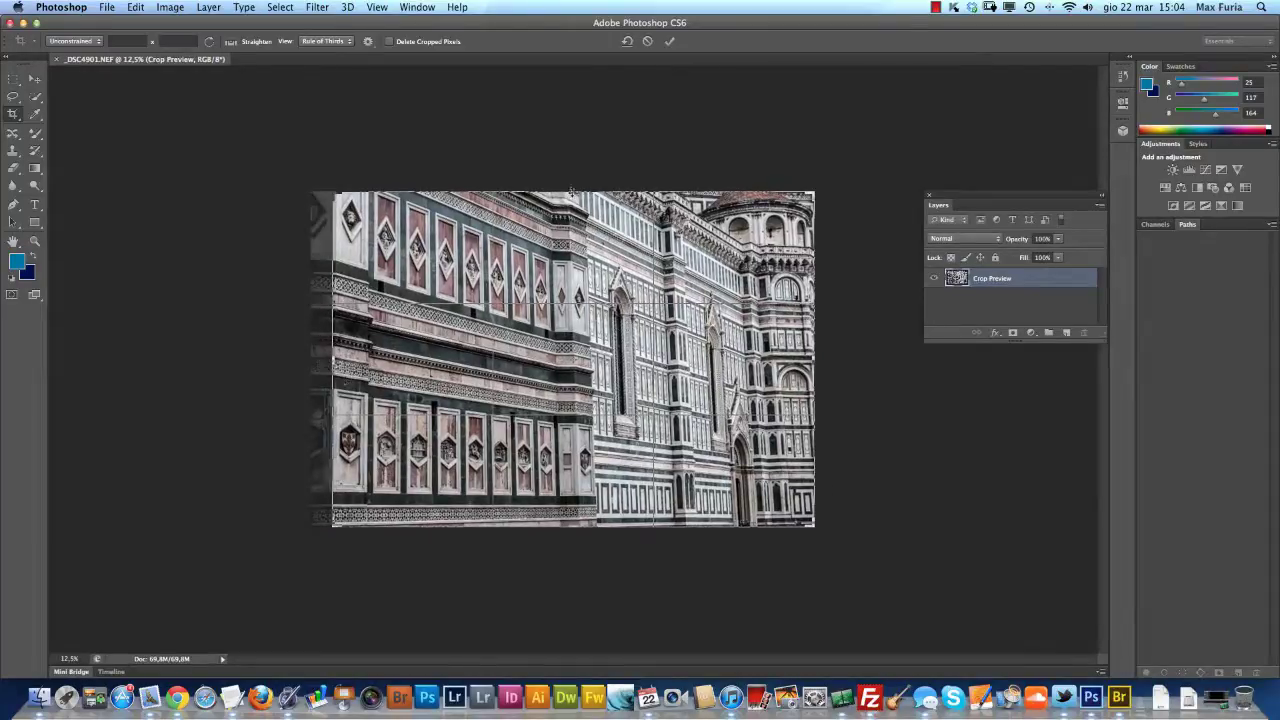
drag(572, 191, 572, 189)
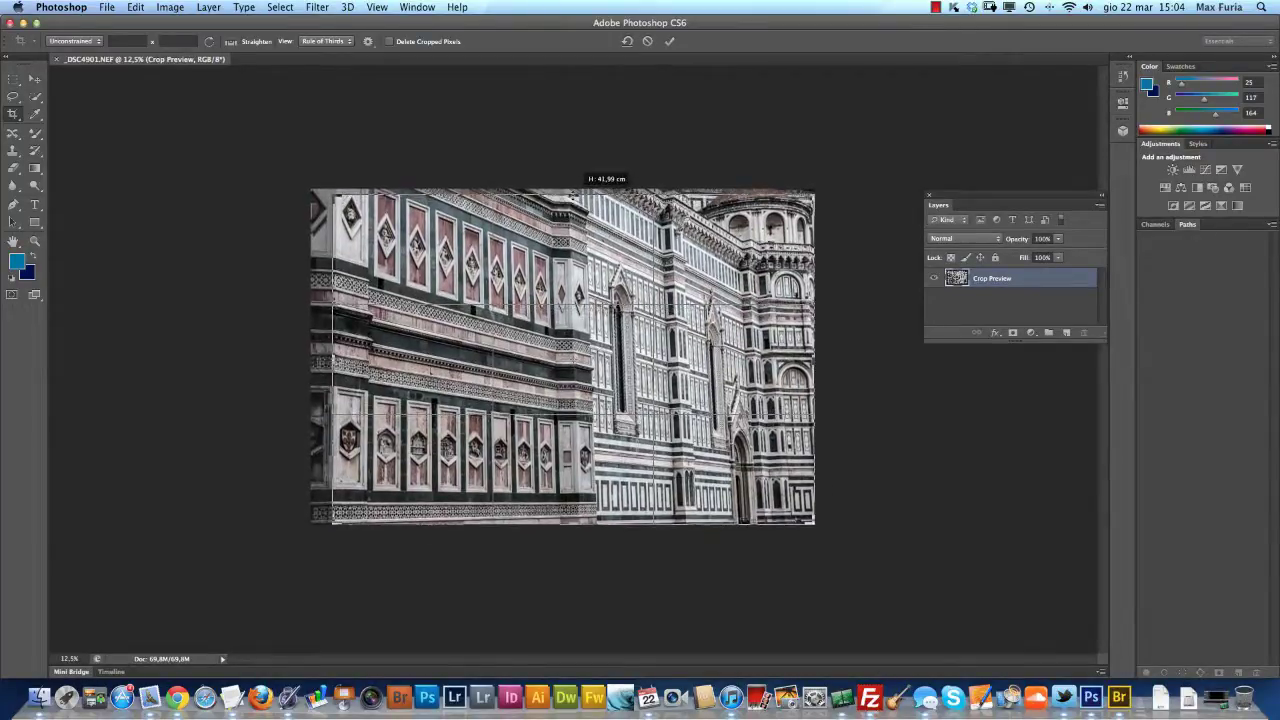
mouse_move(572, 189)
mouse_down()
mouse_move(574, 201)
mouse_move(568, 191)
mouse_up()
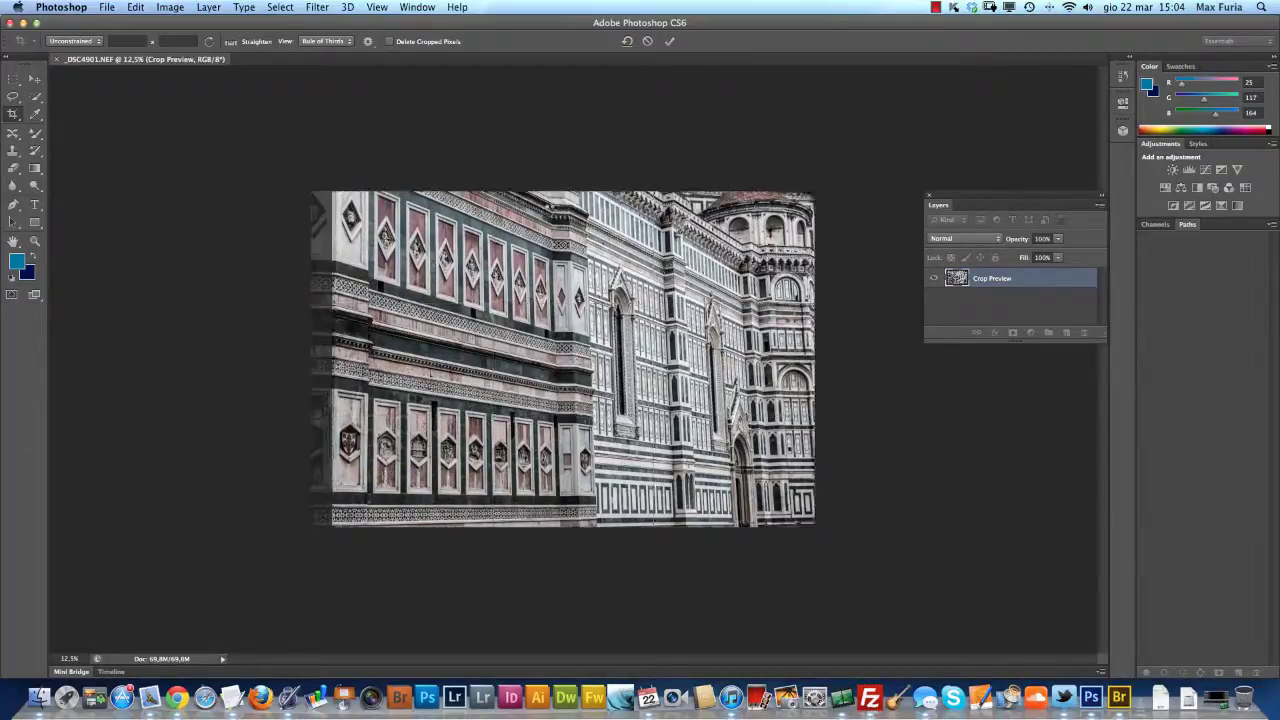
key(Return)
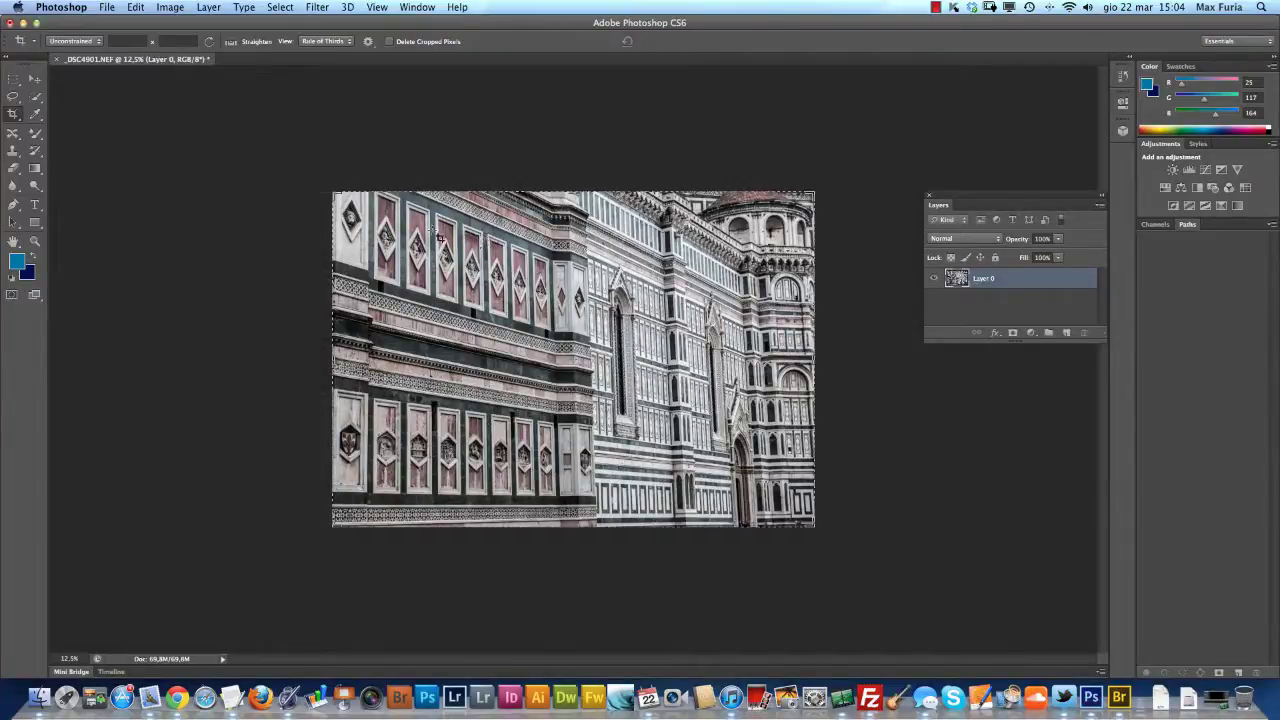
Step: Switch to the Move tool and browse the Filter menu's Blur submenu
click(34, 78)
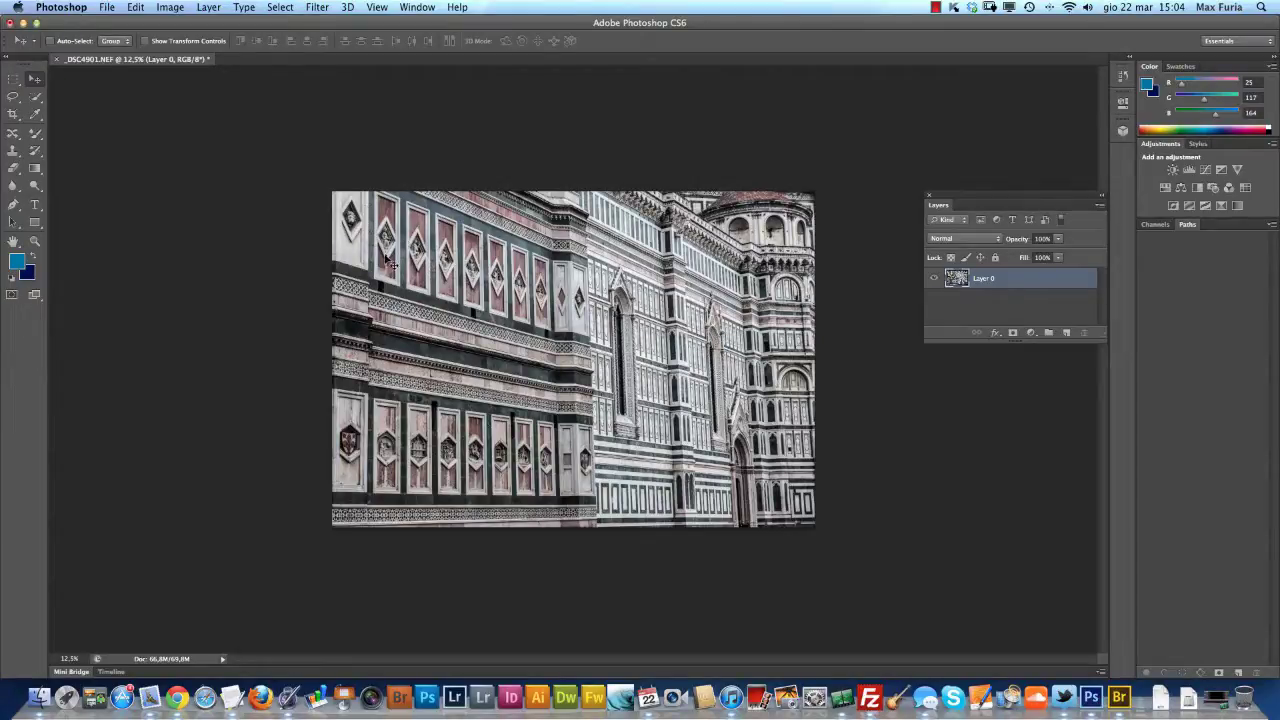
click(314, 9)
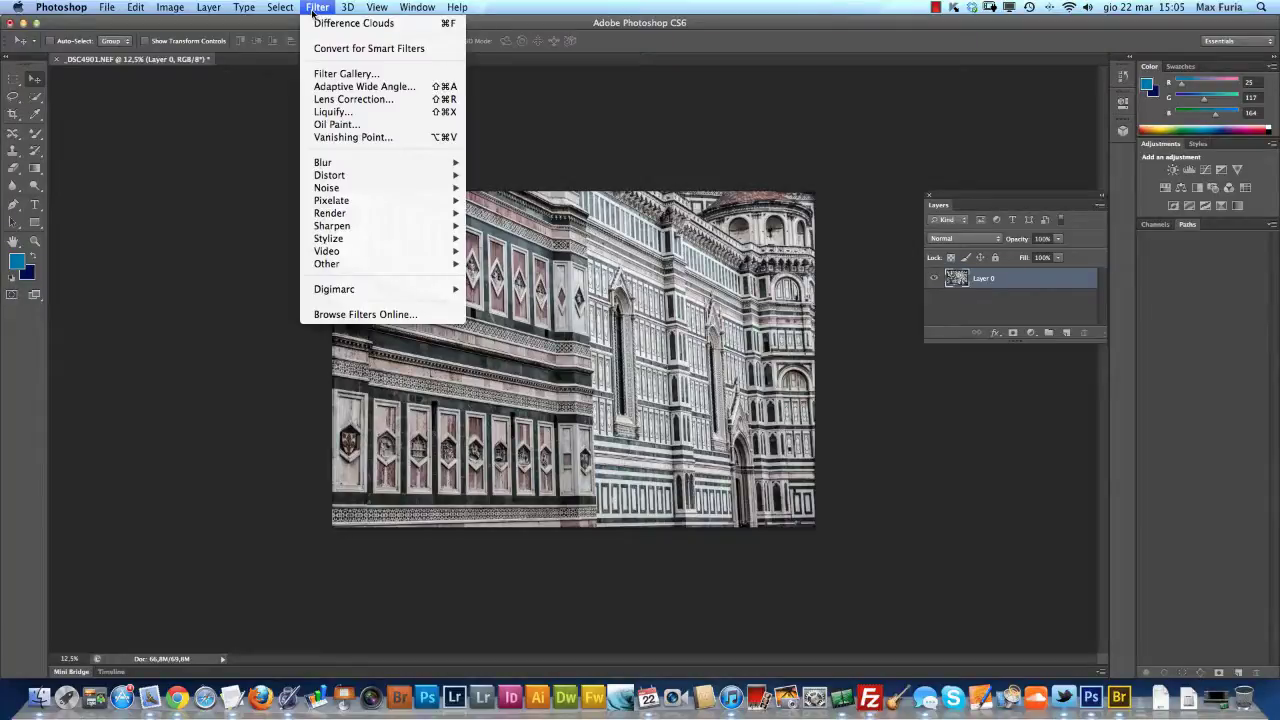
mouse_move(330, 162)
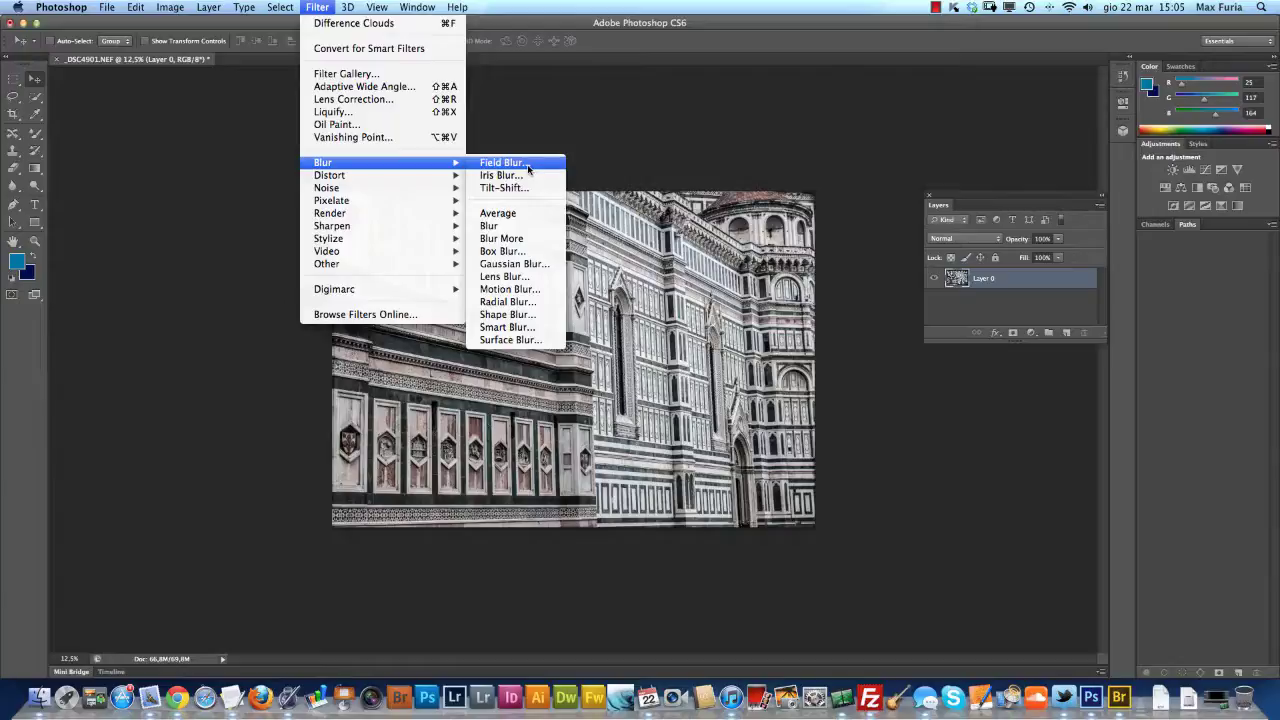
Step: Apply Field Blur with its pin moved onto the left facade and its blur amount adjusted
click(529, 170)
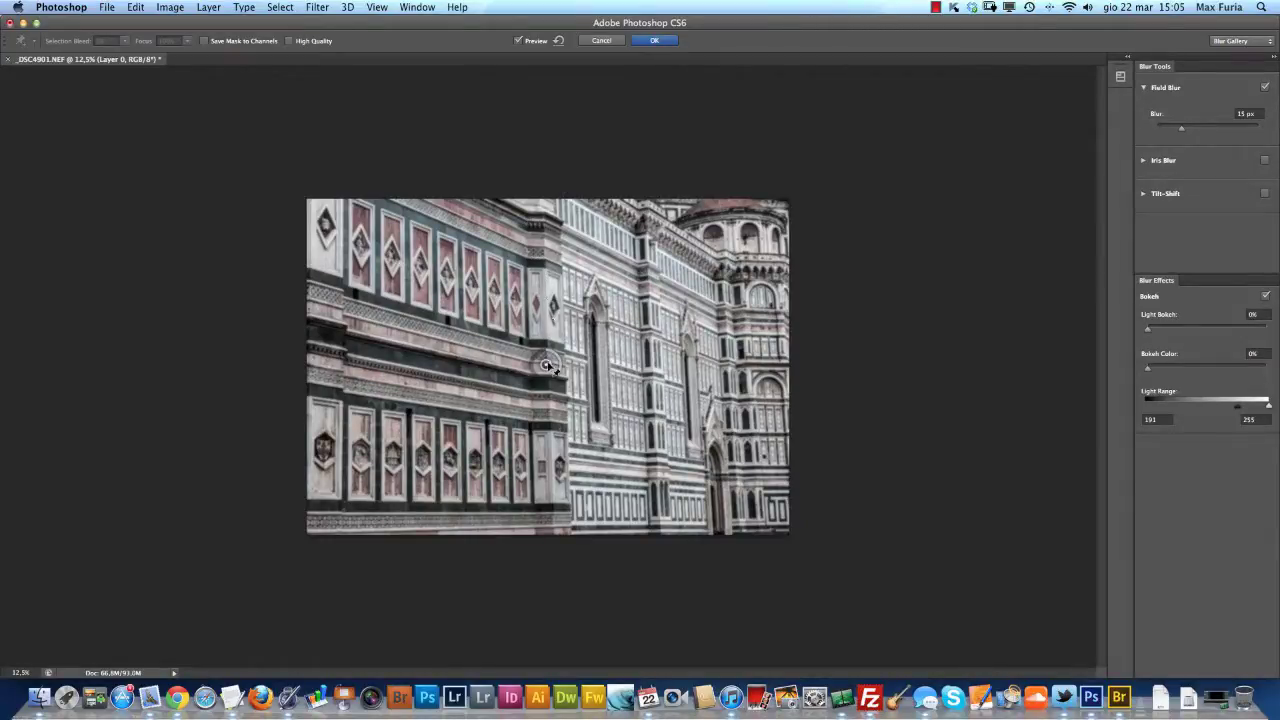
drag(546, 365, 569, 348)
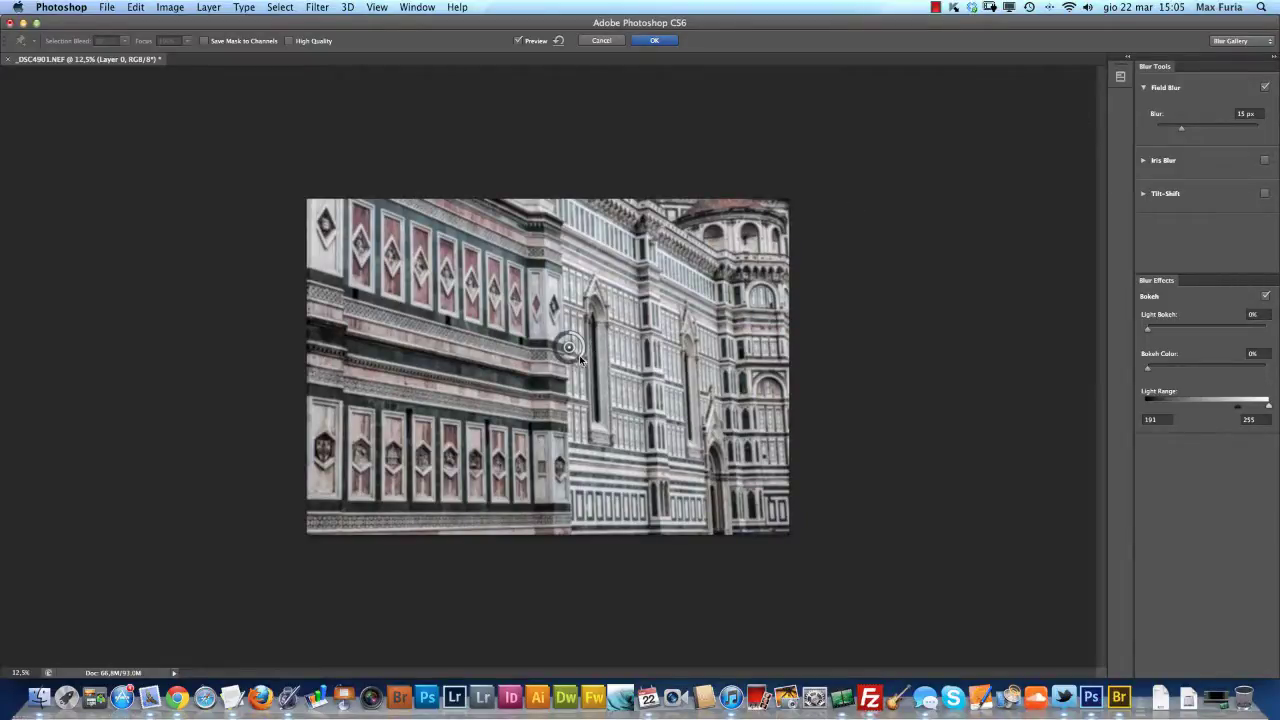
mouse_move(582, 356)
mouse_down()
mouse_move(568, 363)
mouse_move(565, 346)
mouse_move(488, 370)
mouse_up()
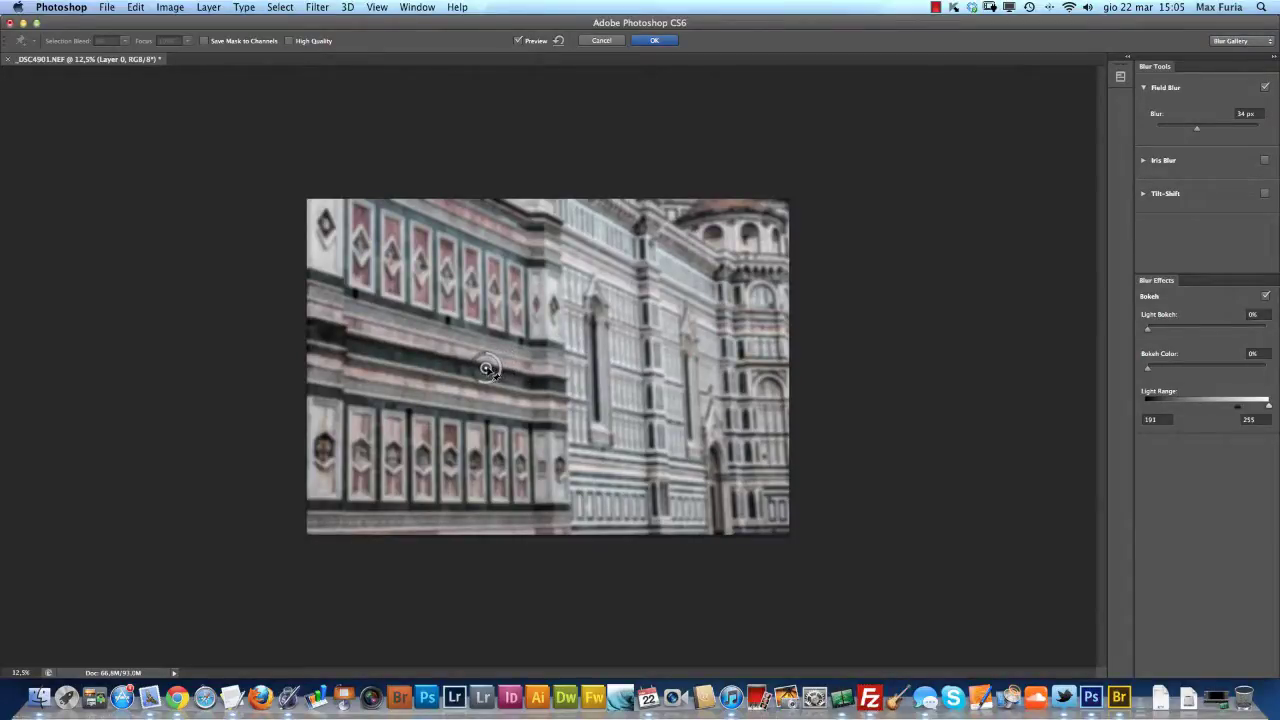
drag(490, 372, 490, 385)
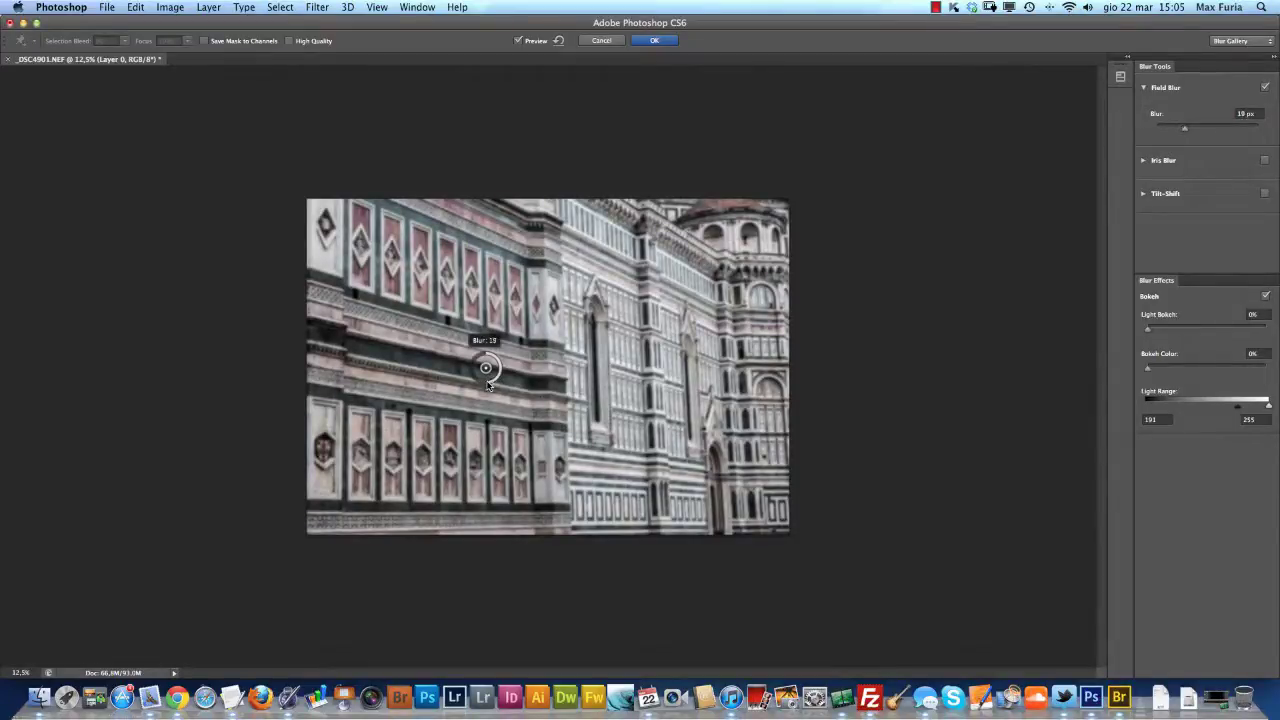
drag(488, 378, 417, 385)
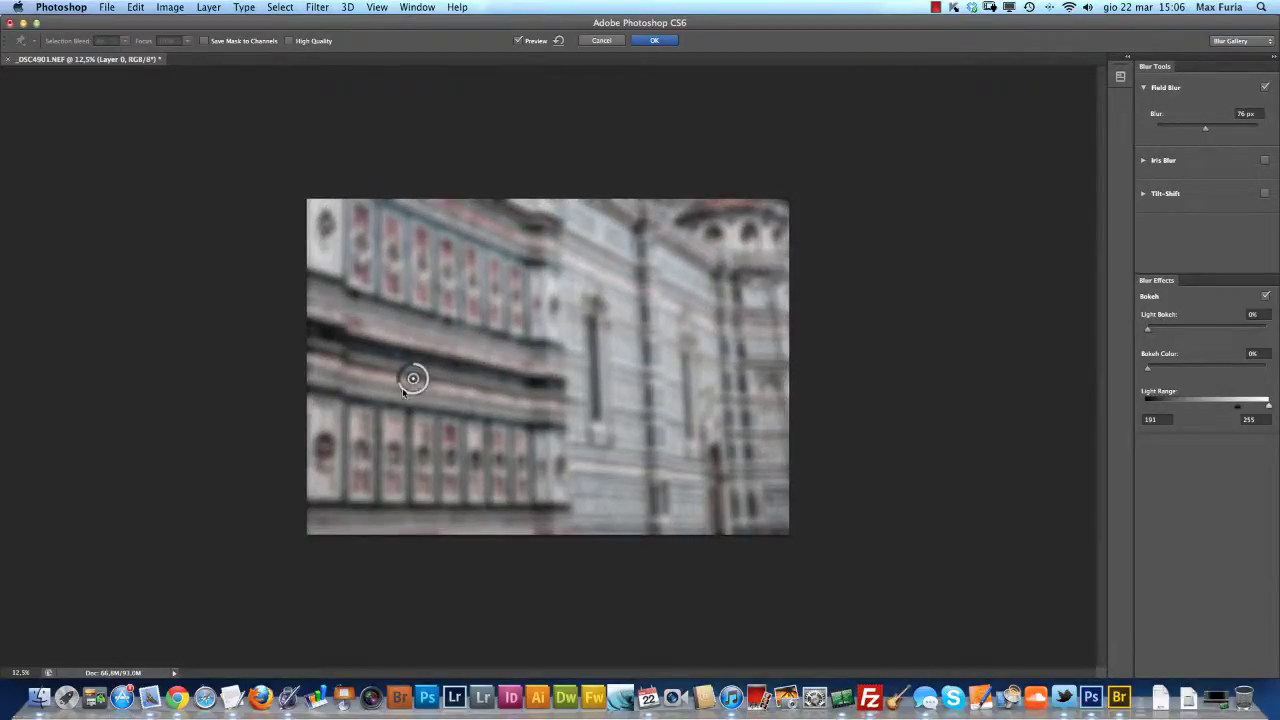
Step: Add a second Field Blur point on the right and adjust its blur amount
click(622, 379)
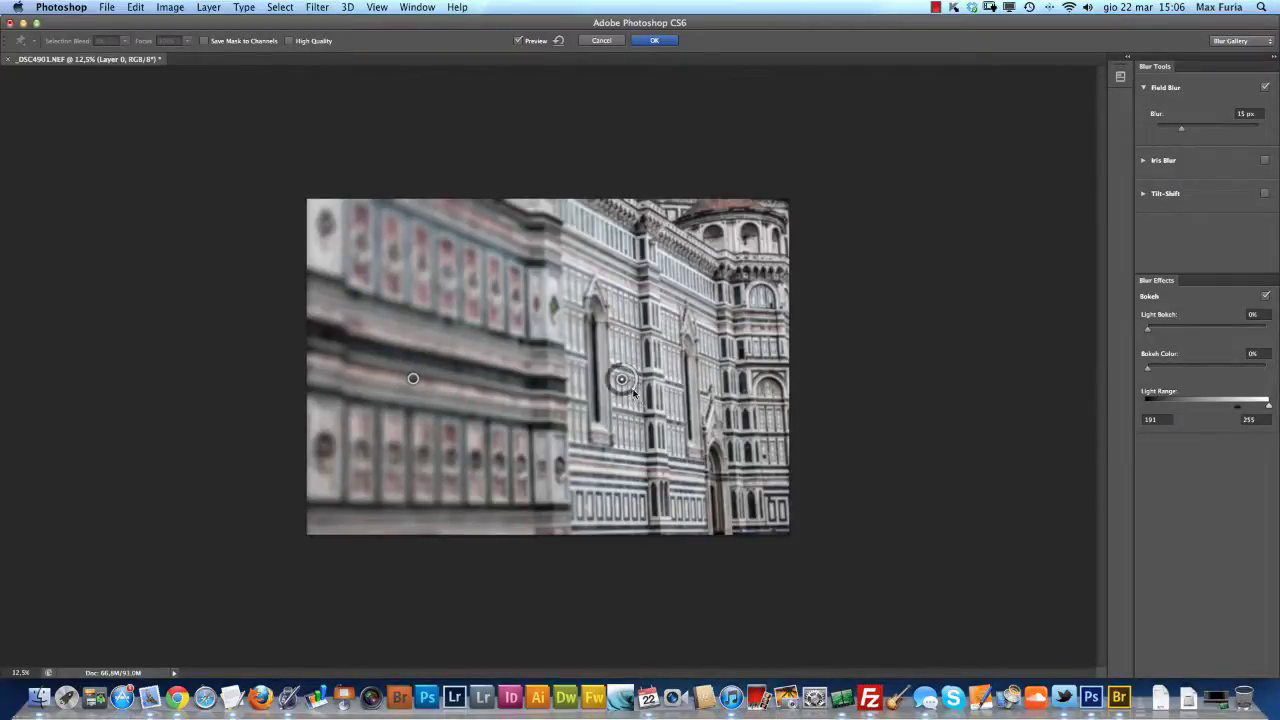
drag(631, 393, 615, 393)
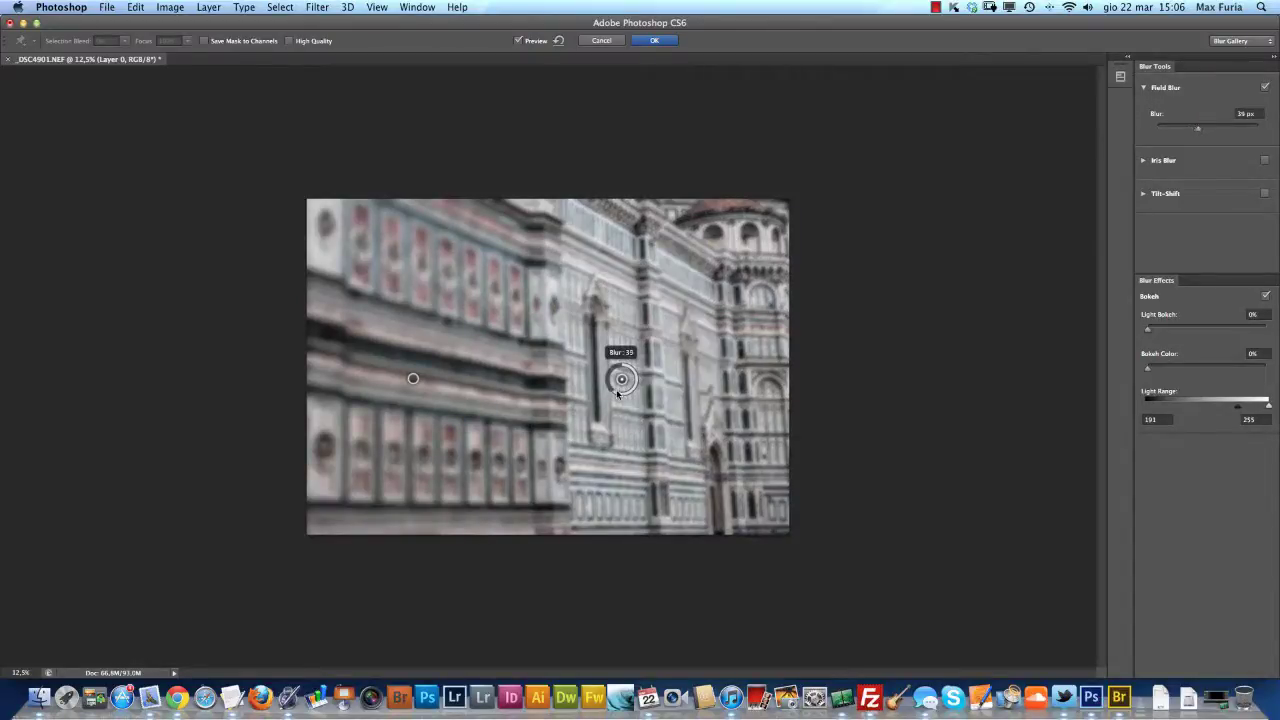
drag(617, 393, 622, 381)
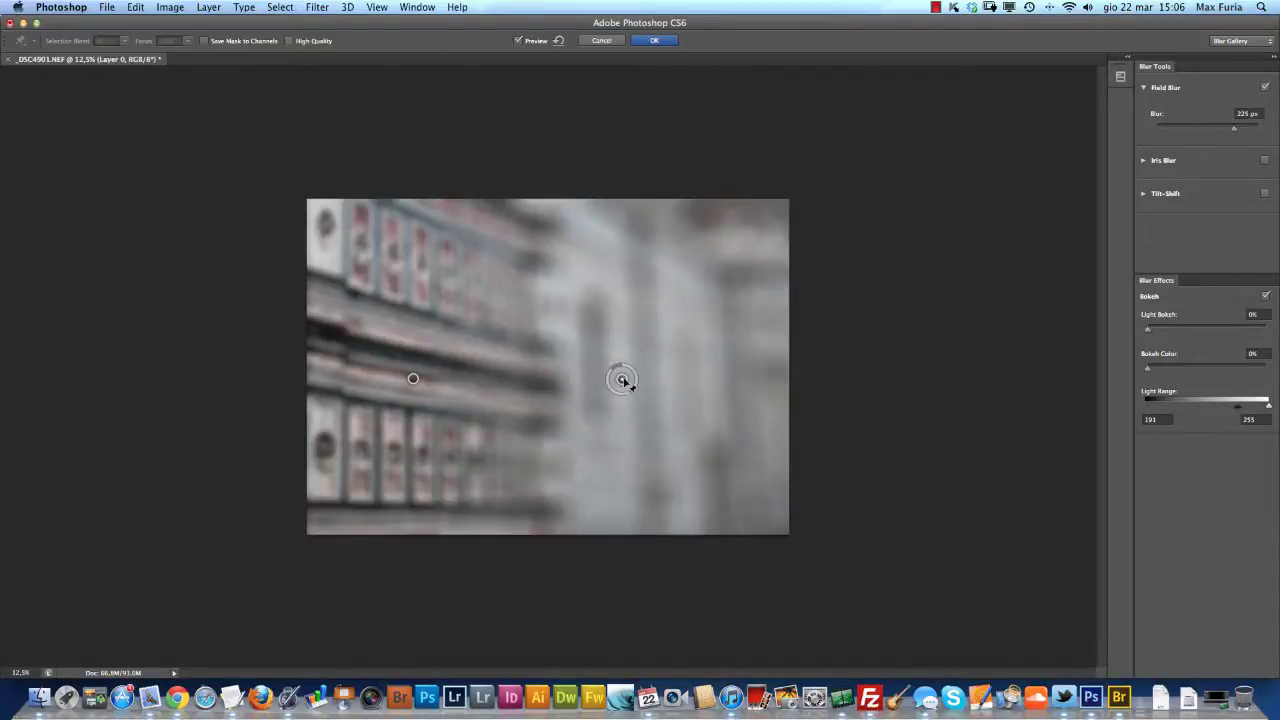
drag(622, 381, 620, 390)
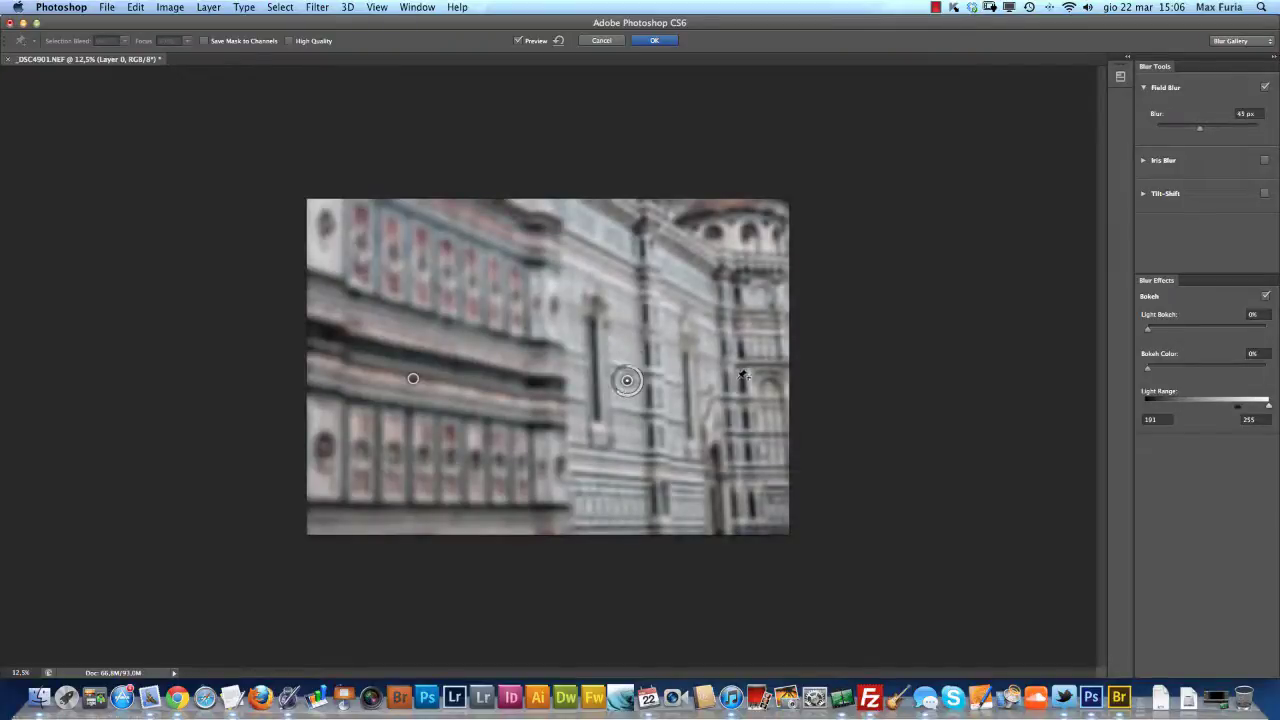
Step: Add a third point, raise the left point to 76 px and keep the tower point nearly sharp at 2 px
click(759, 372)
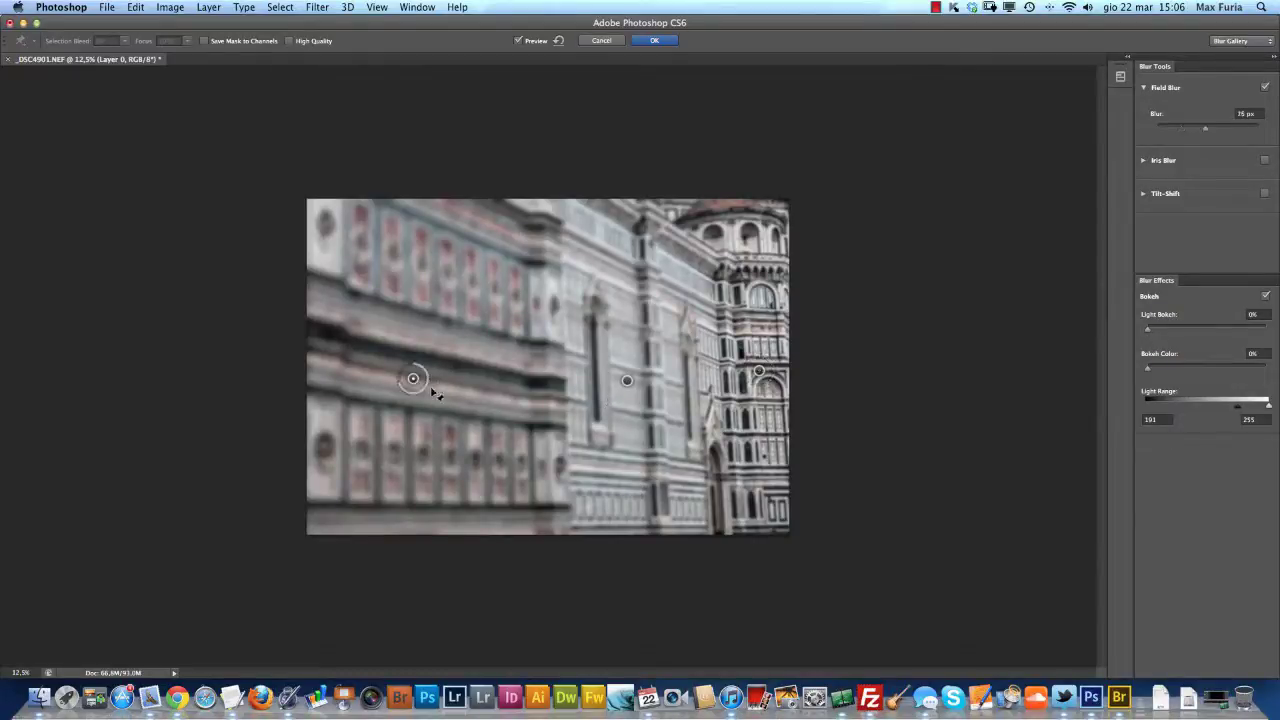
drag(413, 381, 400, 382)
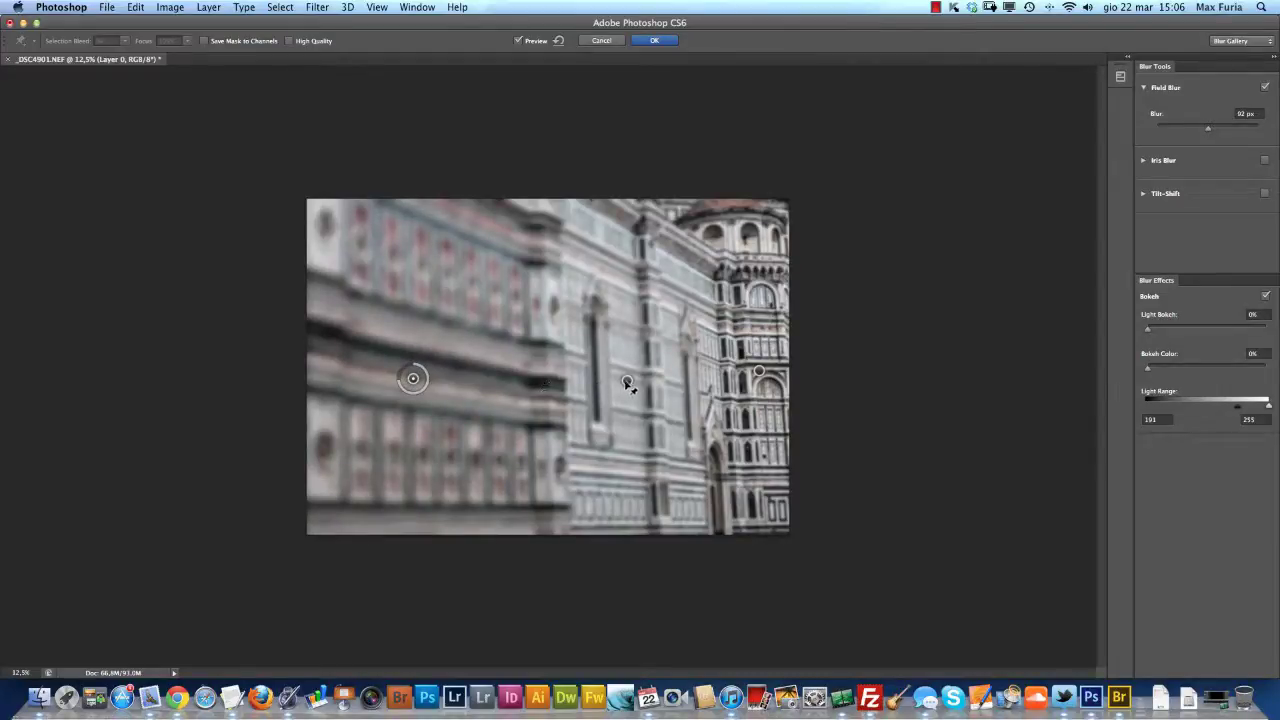
click(627, 382)
drag(627, 382, 640, 380)
drag(632, 393, 765, 375)
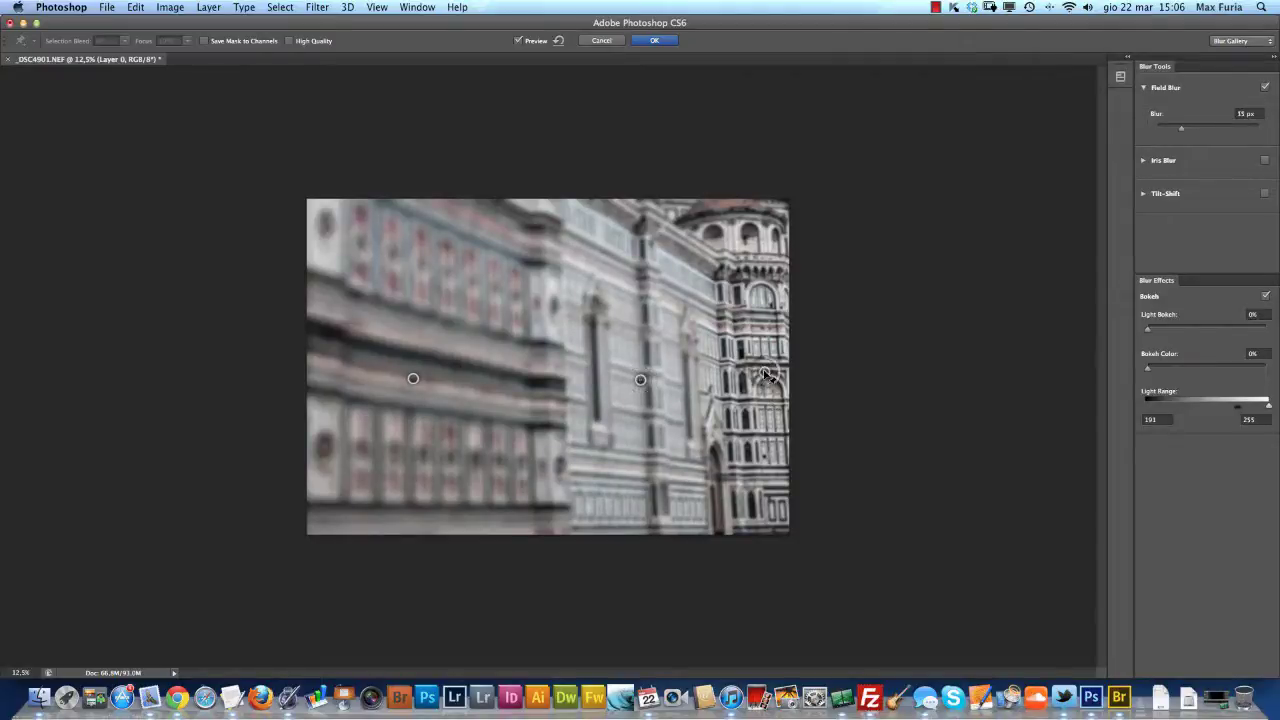
drag(765, 375, 769, 370)
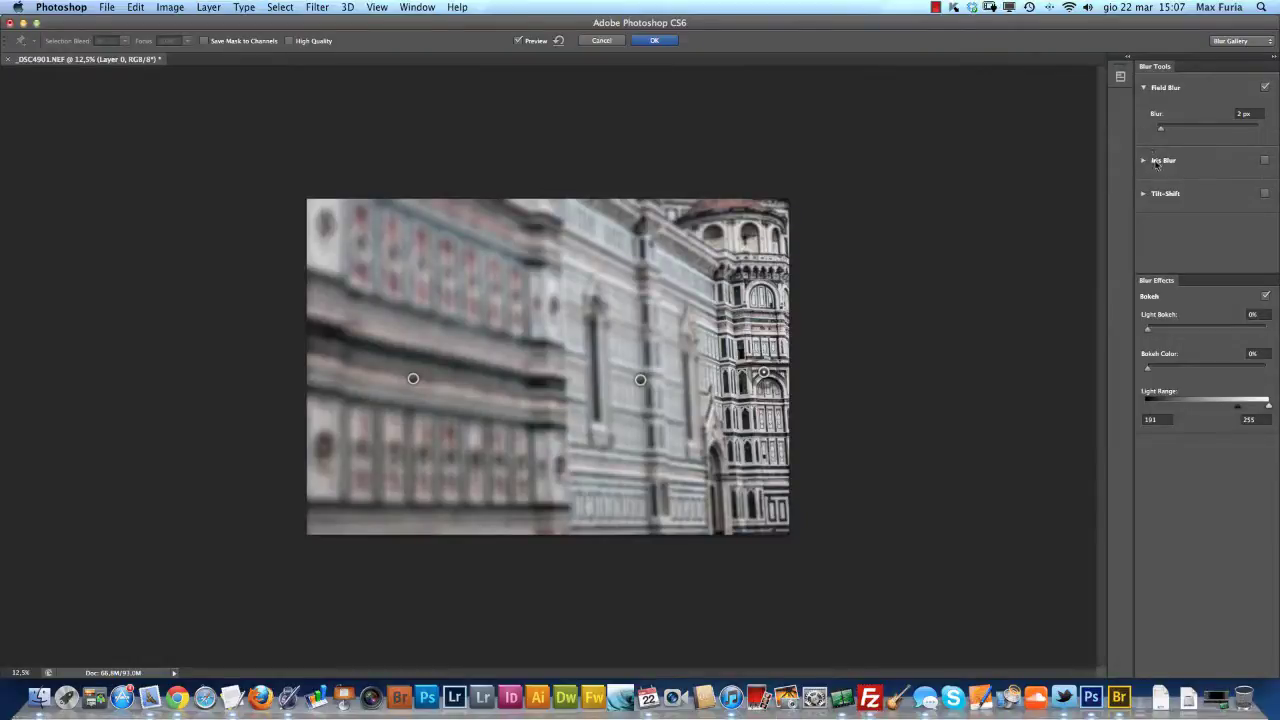
Step: Swap Field Blur for Iris Blur, centre it on the left facade and raise the blur to 45 px
click(1160, 160)
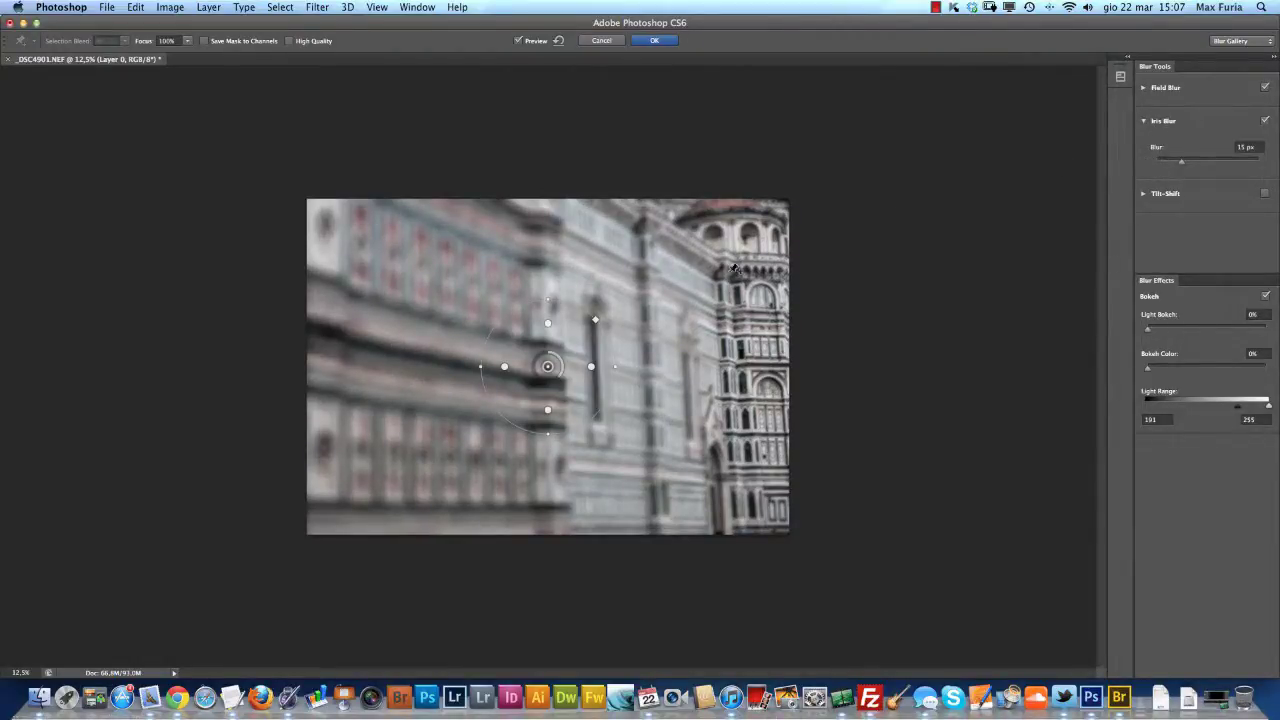
click(1265, 88)
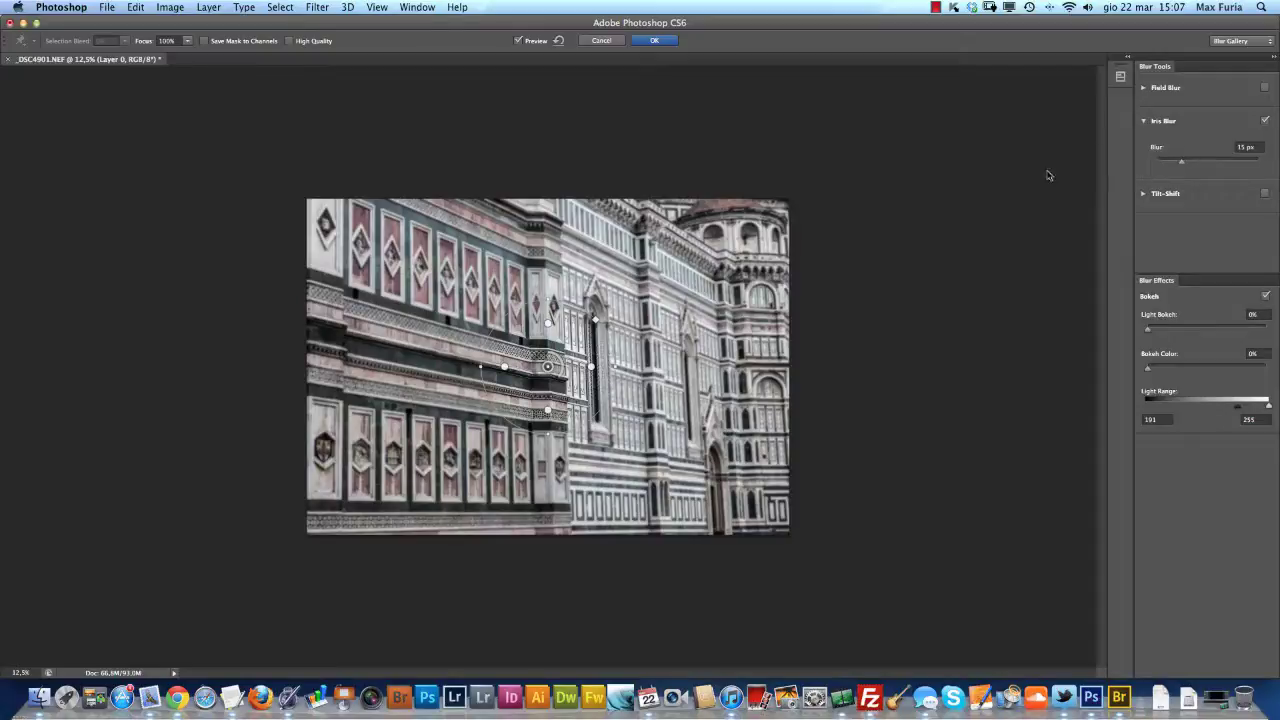
mouse_move(548, 366)
mouse_down()
mouse_move(617, 367)
mouse_move(443, 338)
mouse_move(476, 341)
mouse_up()
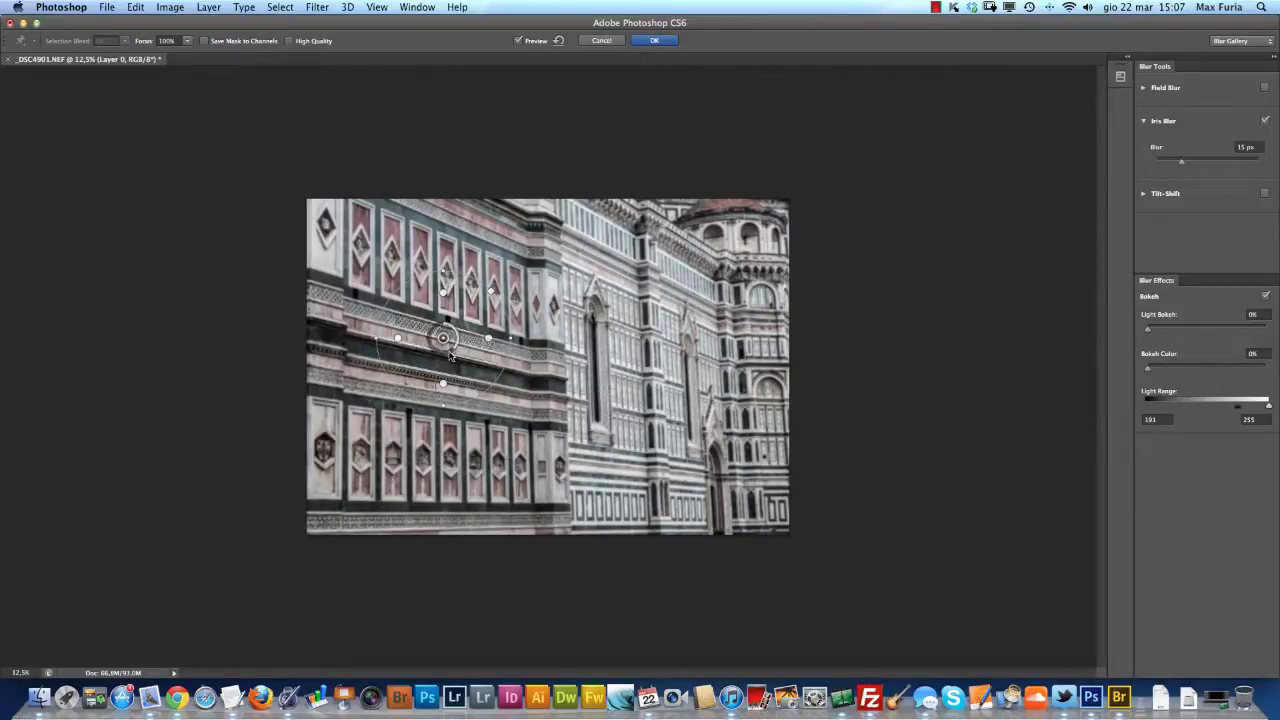
drag(453, 352, 435, 348)
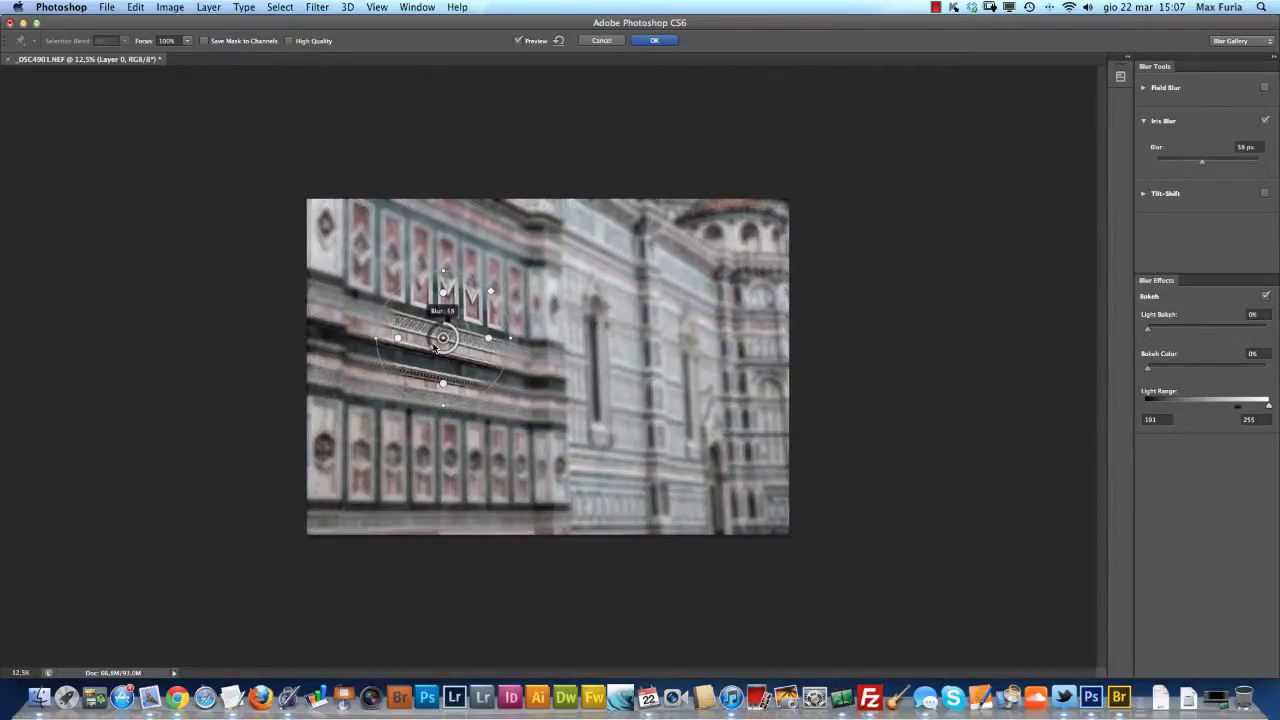
drag(441, 340, 443, 355)
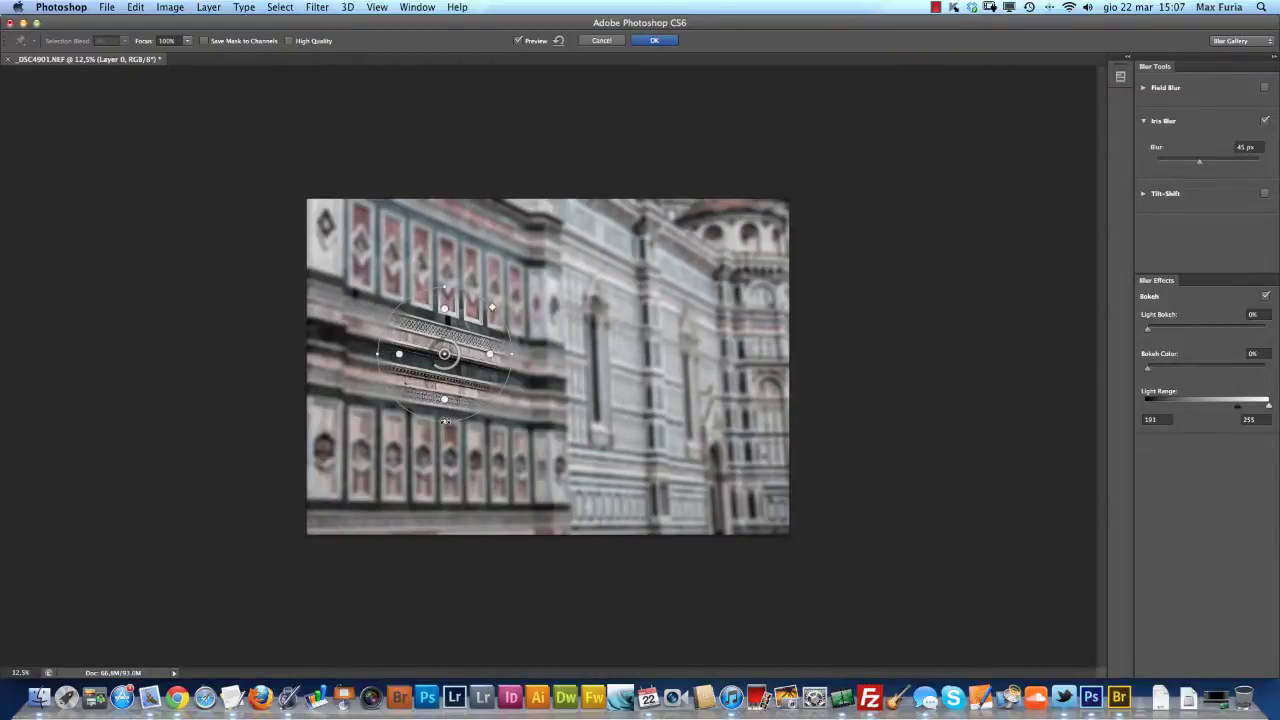
Step: Stretch the iris focus oval taller and wider across the left facade's window rows
drag(444, 420, 441, 475)
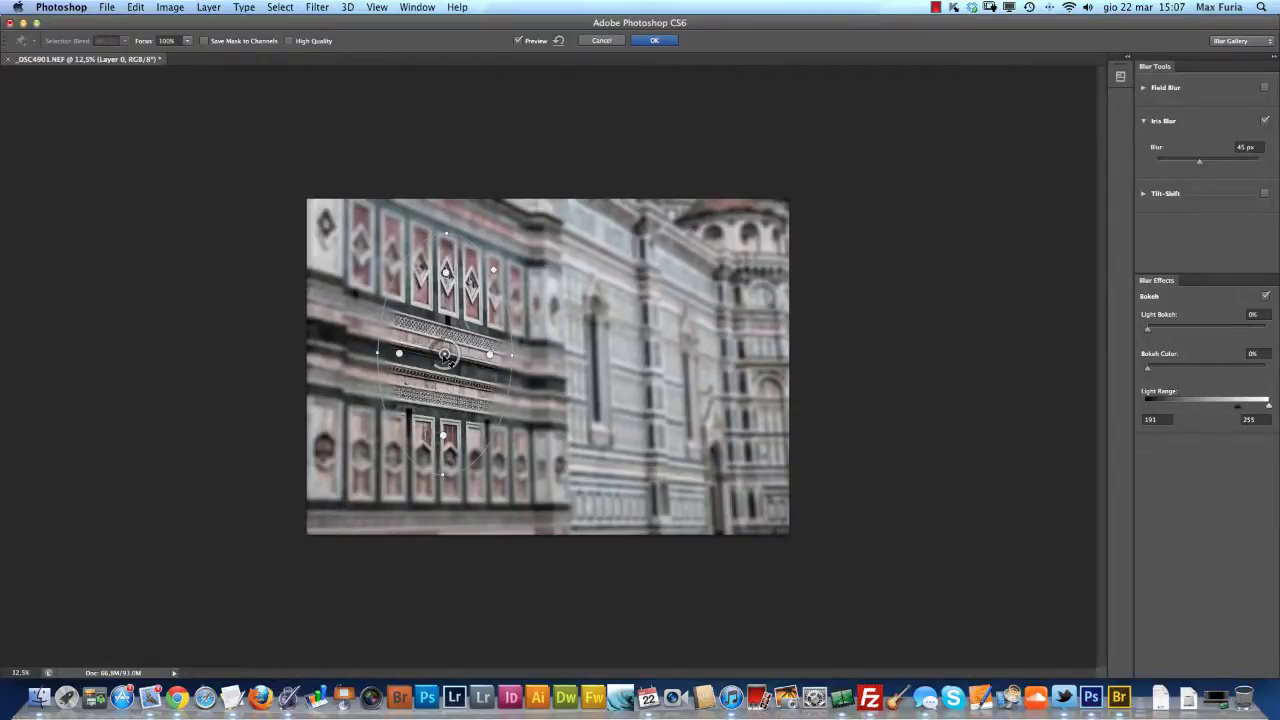
drag(444, 354, 448, 365)
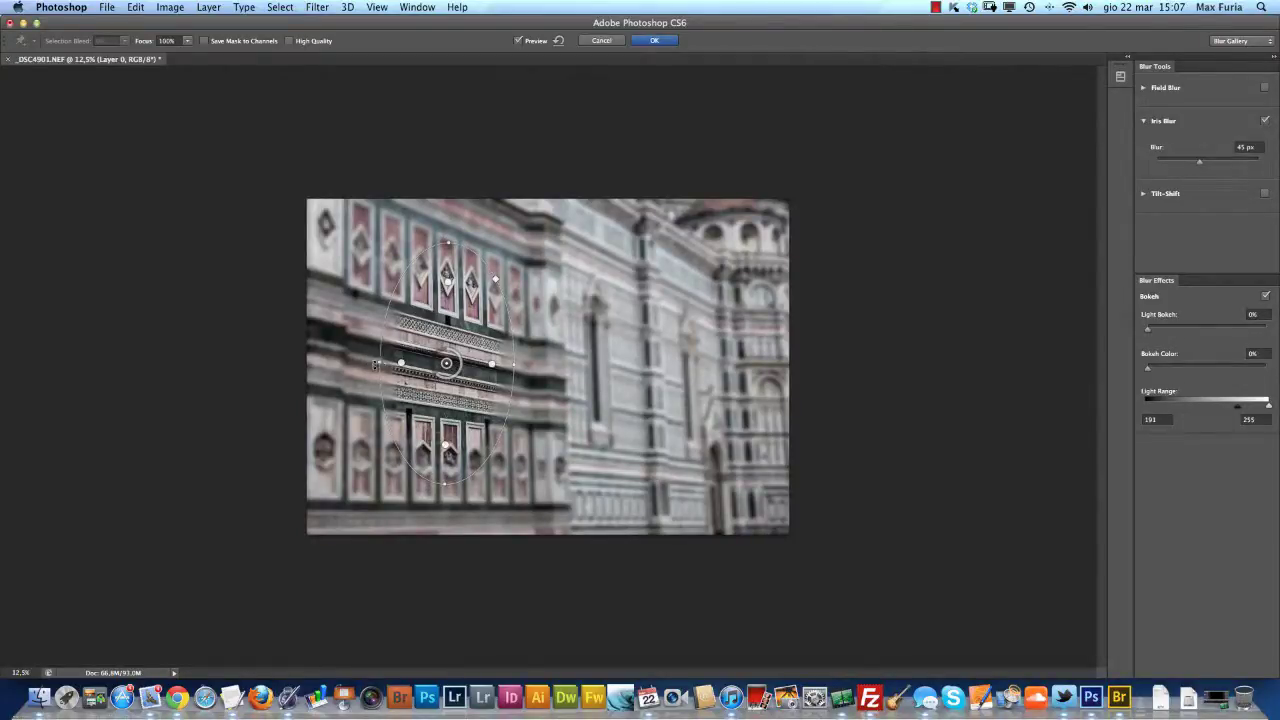
drag(373, 364, 326, 368)
Step: Square off the iris focus oval into a rounded rectangle and resize its sharp zone
drag(446, 242, 453, 297)
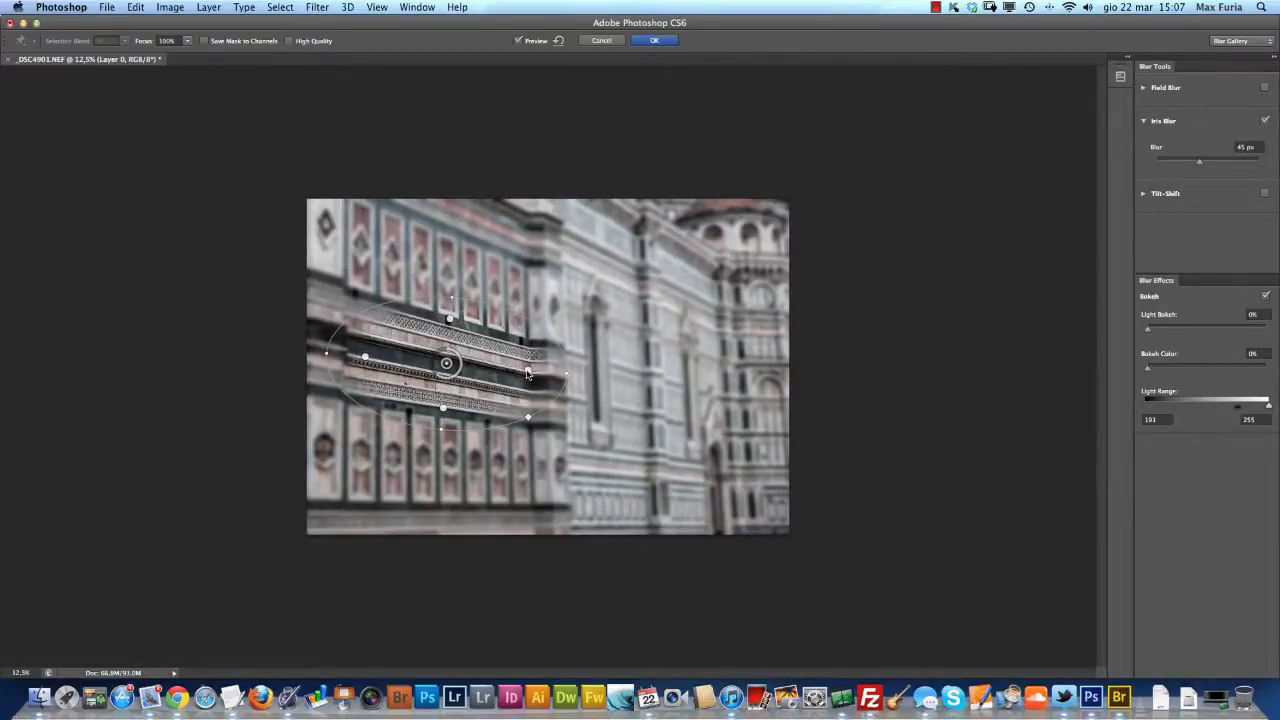
drag(526, 371, 506, 374)
mouse_move(508, 377)
mouse_down()
mouse_move(531, 371)
mouse_move(452, 236)
mouse_up()
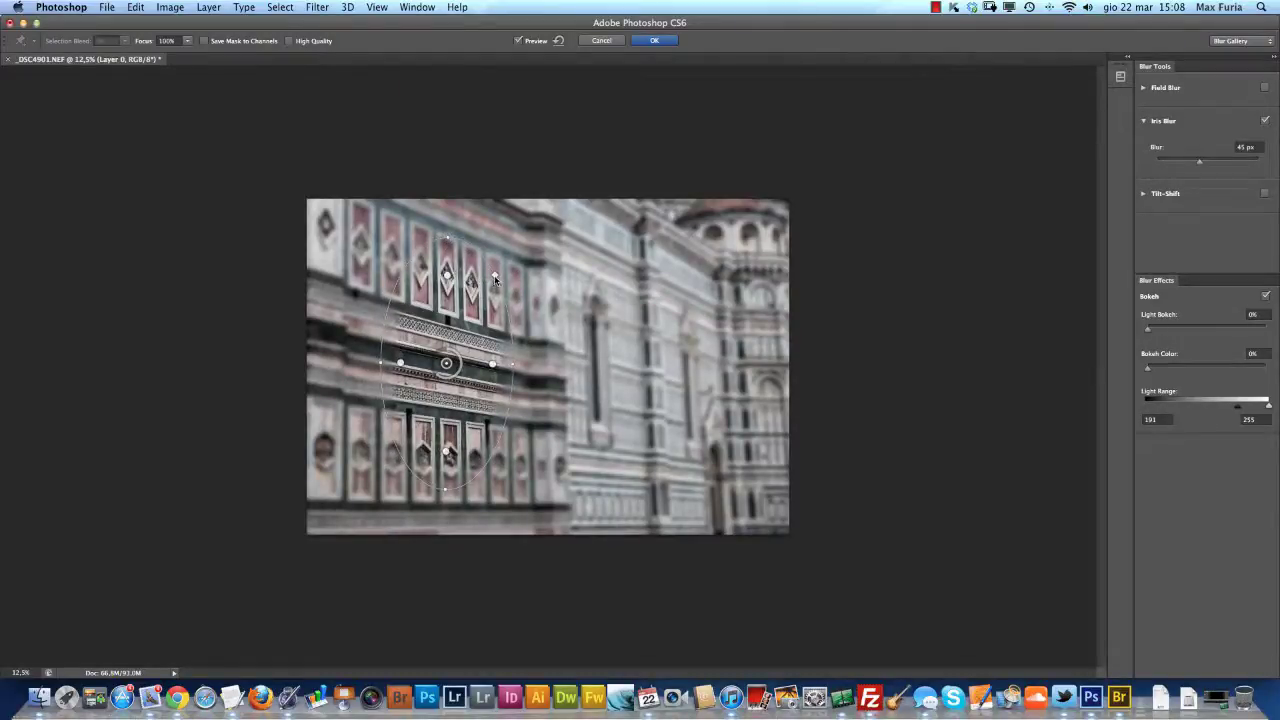
drag(494, 277, 527, 245)
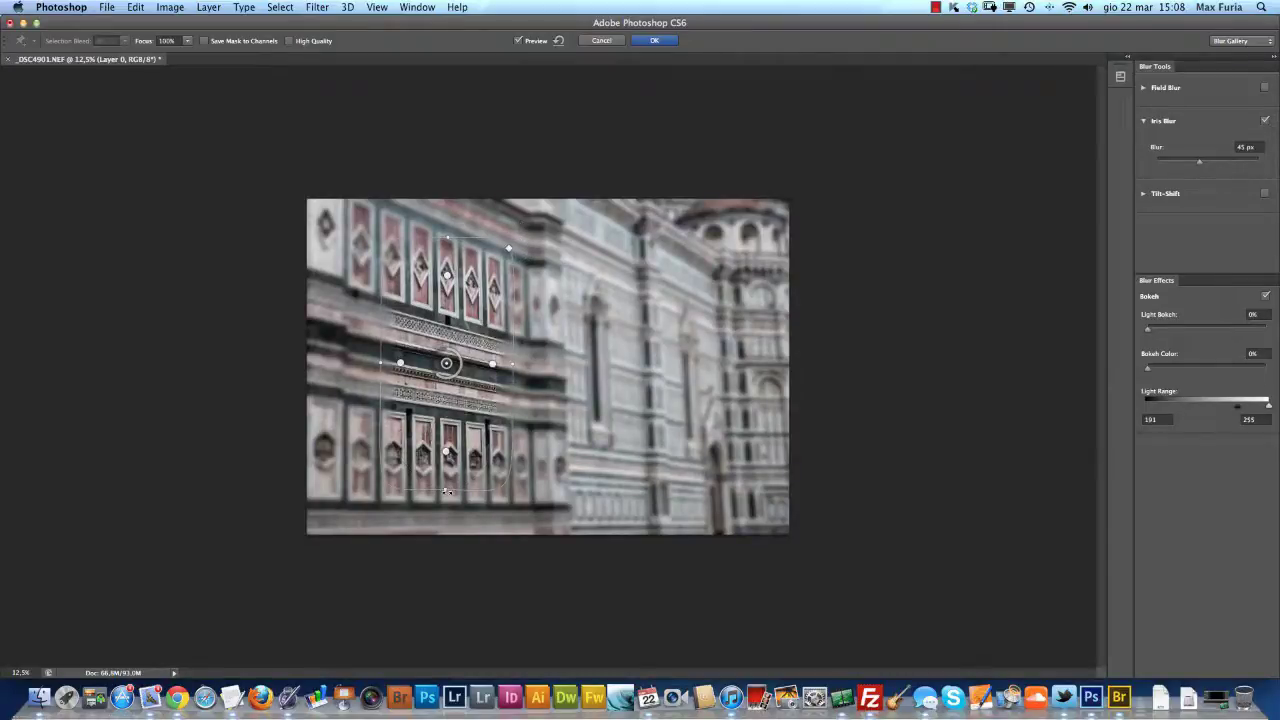
Step: Stretch the focus area over the facade's full height and narrow its fully sharp core
drag(444, 488, 442, 525)
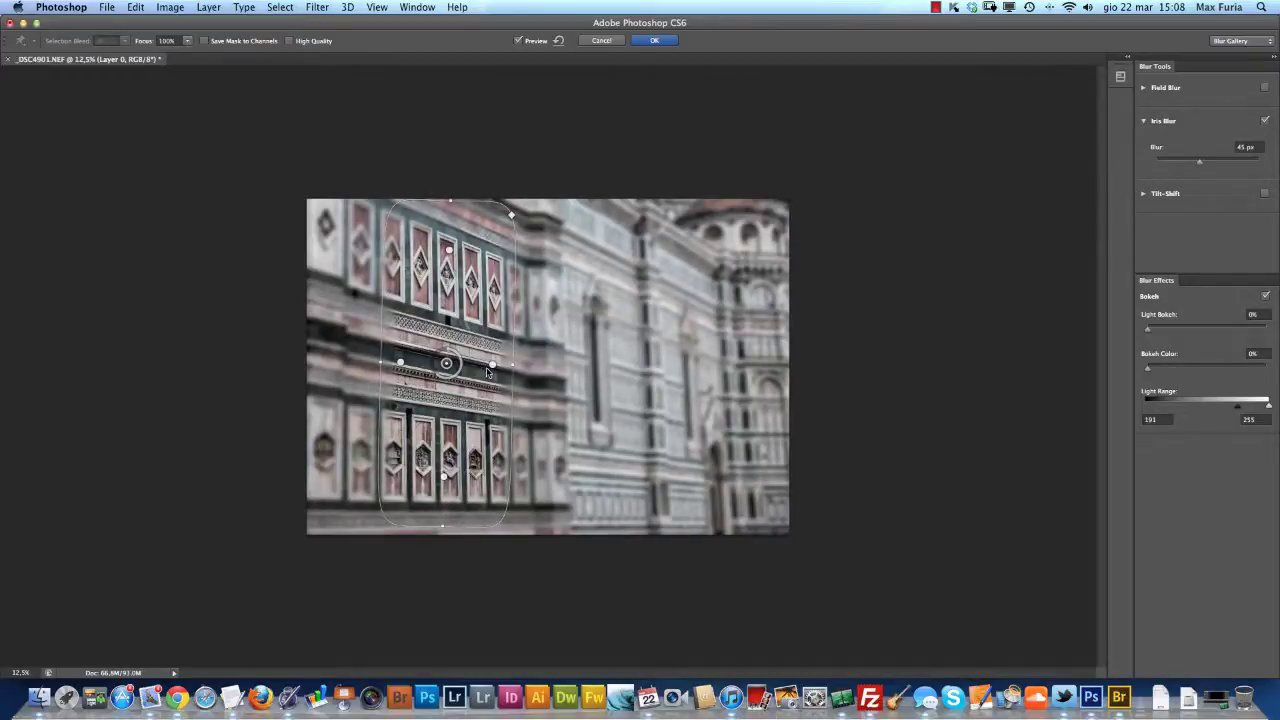
drag(491, 366, 476, 365)
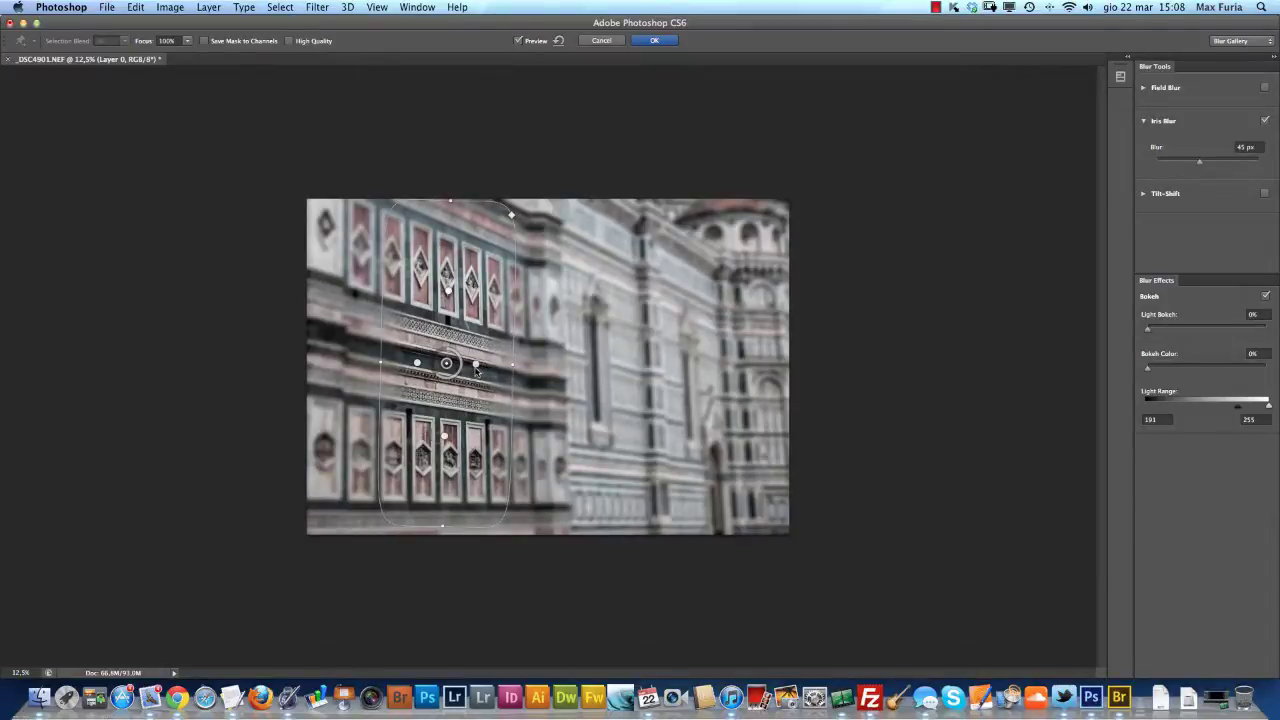
drag(480, 369, 474, 365)
Step: Add a second Iris Blur focus, enlarge its oval and move it onto the right-hand tower
click(606, 344)
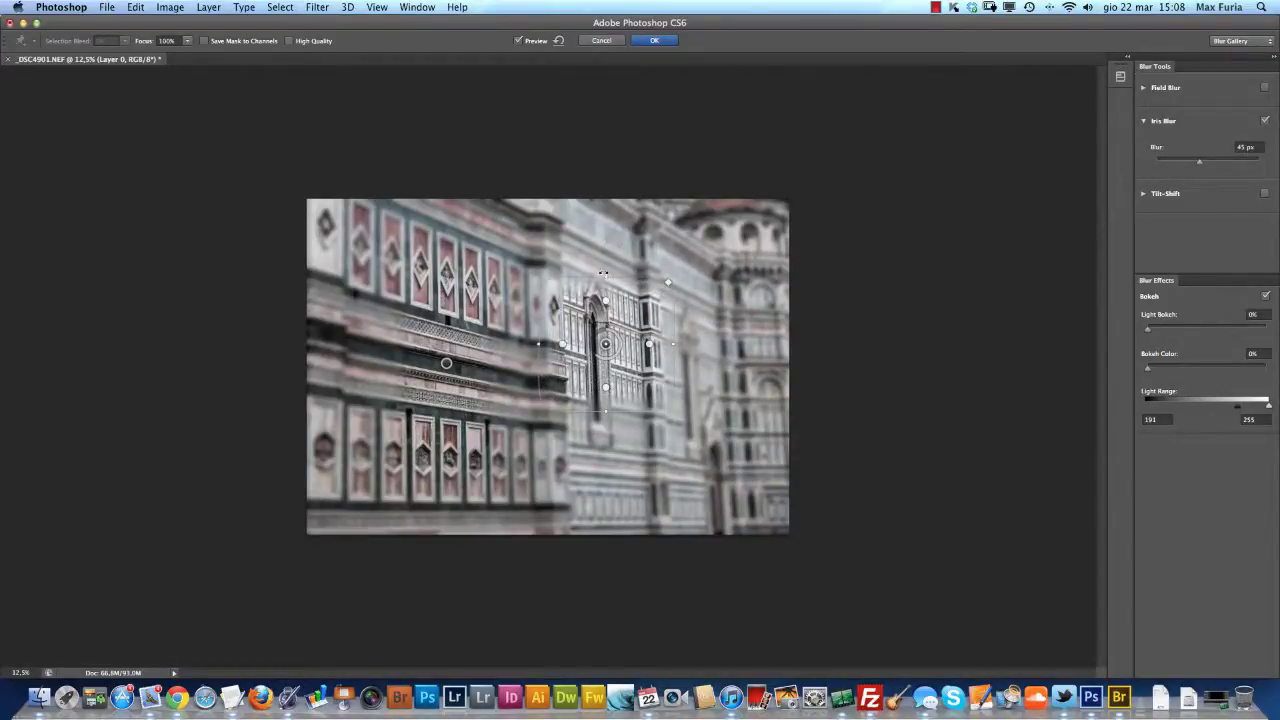
drag(603, 272, 597, 214)
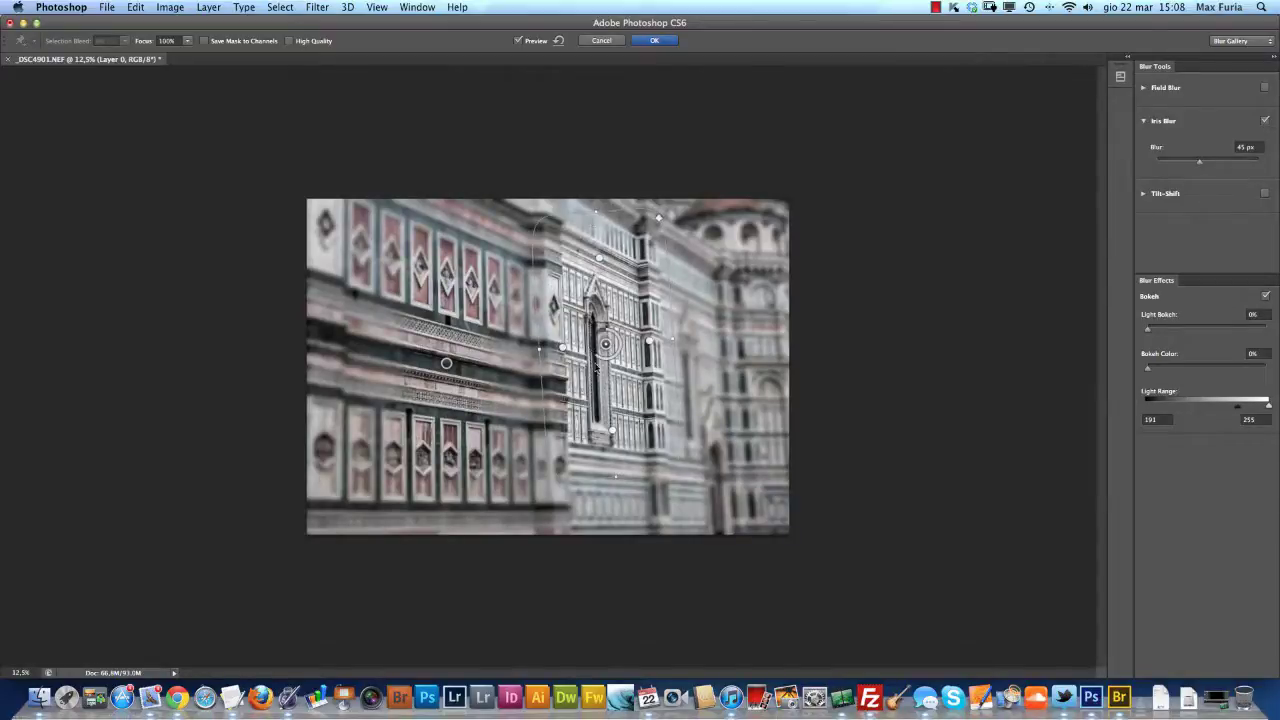
drag(607, 347, 750, 377)
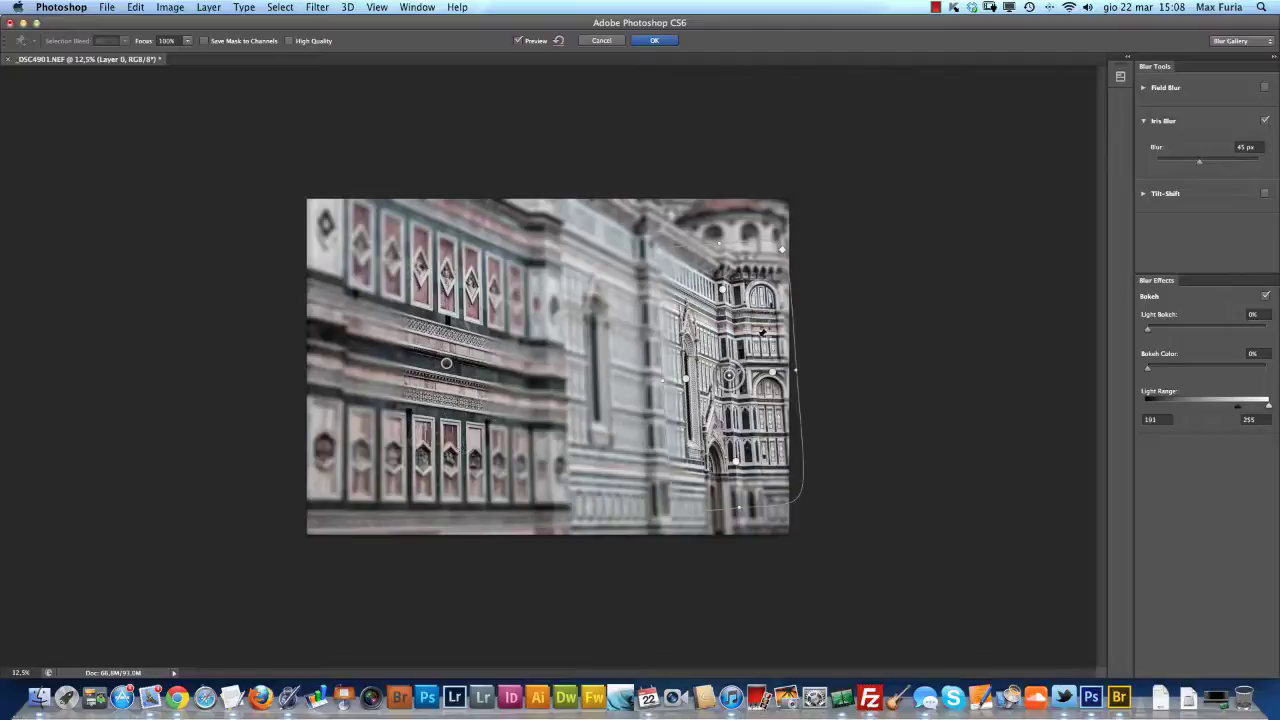
click(1144, 121)
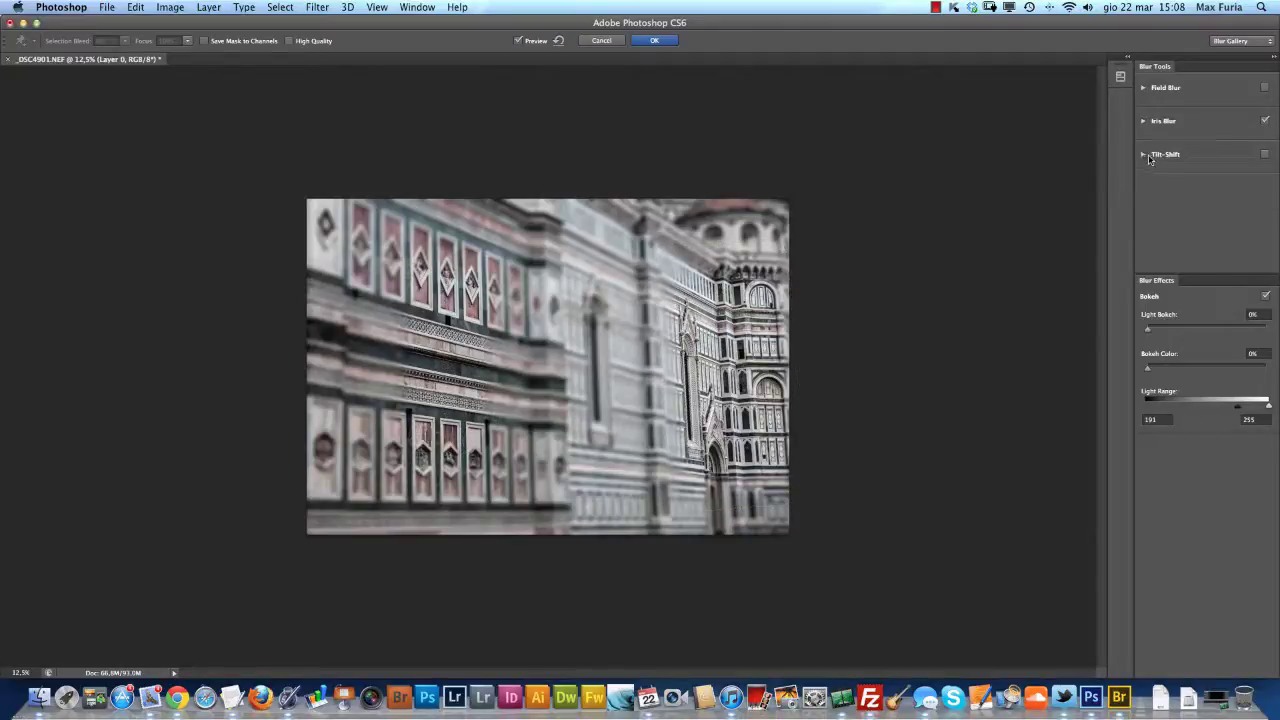
Step: Switch to a 15 px Tilt-Shift blur, shifting its band right and rotating it vertical
click(1144, 155)
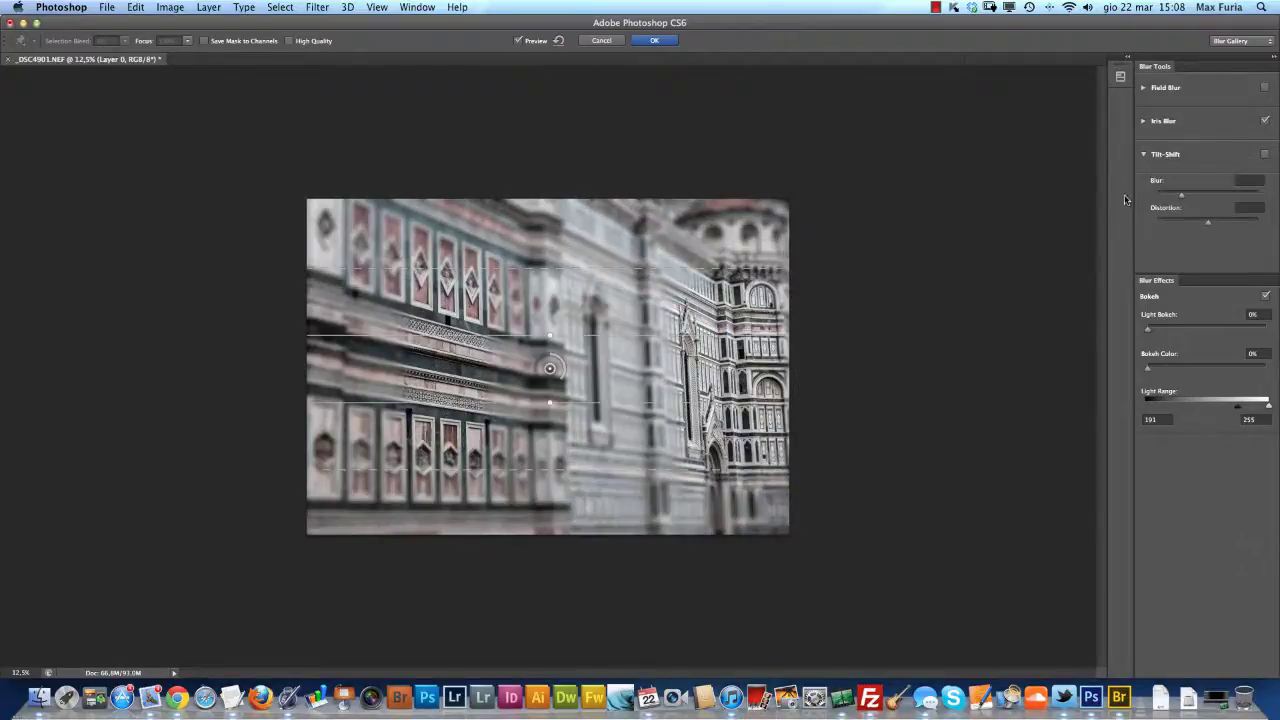
click(1265, 120)
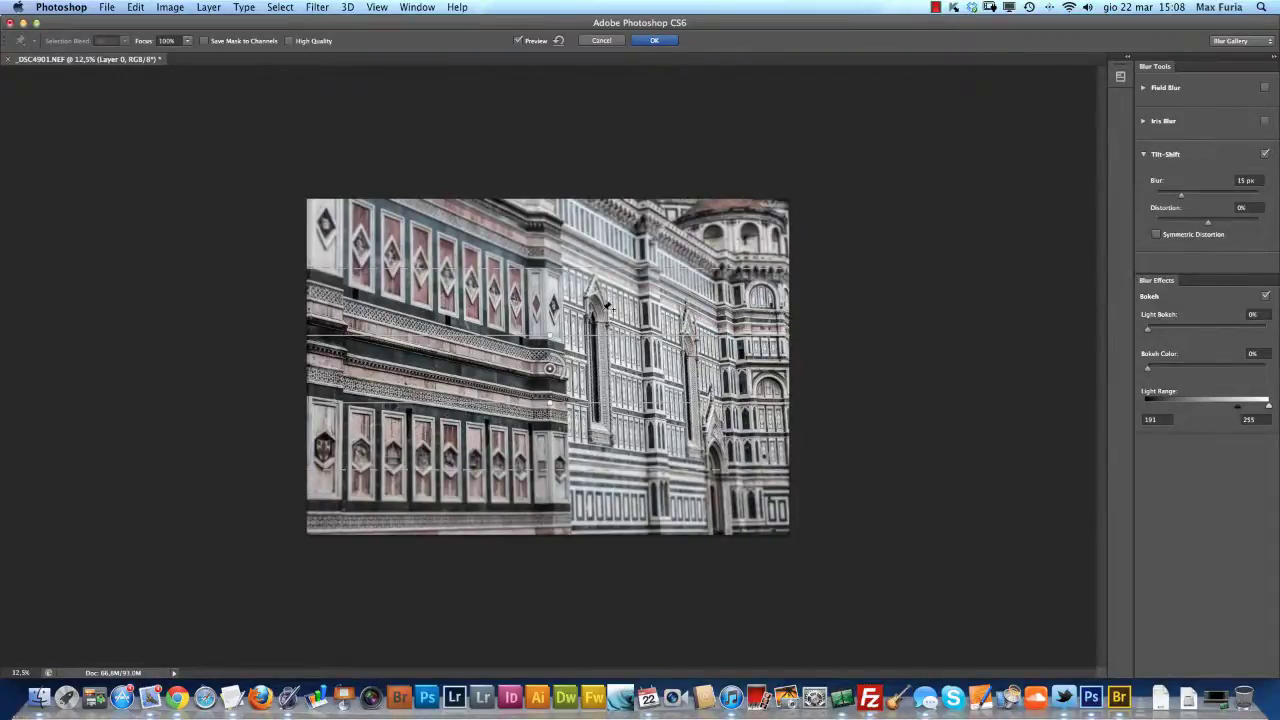
drag(549, 368, 621, 389)
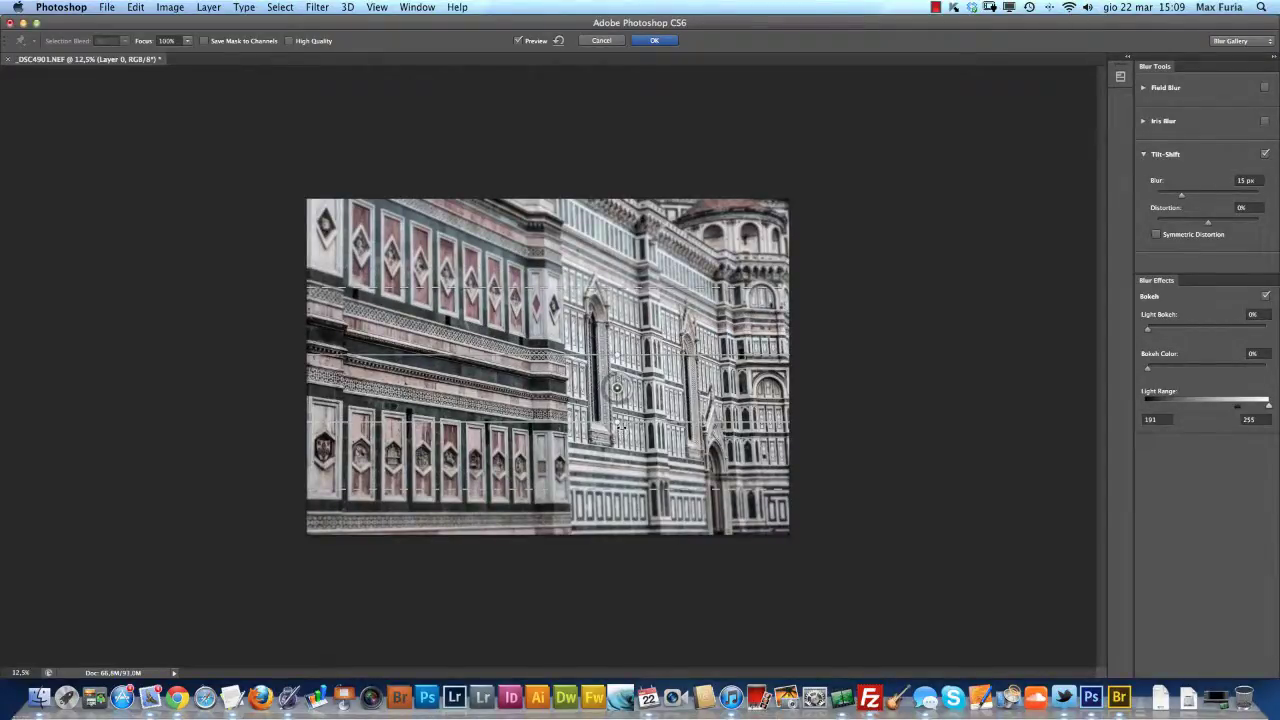
drag(620, 426, 643, 385)
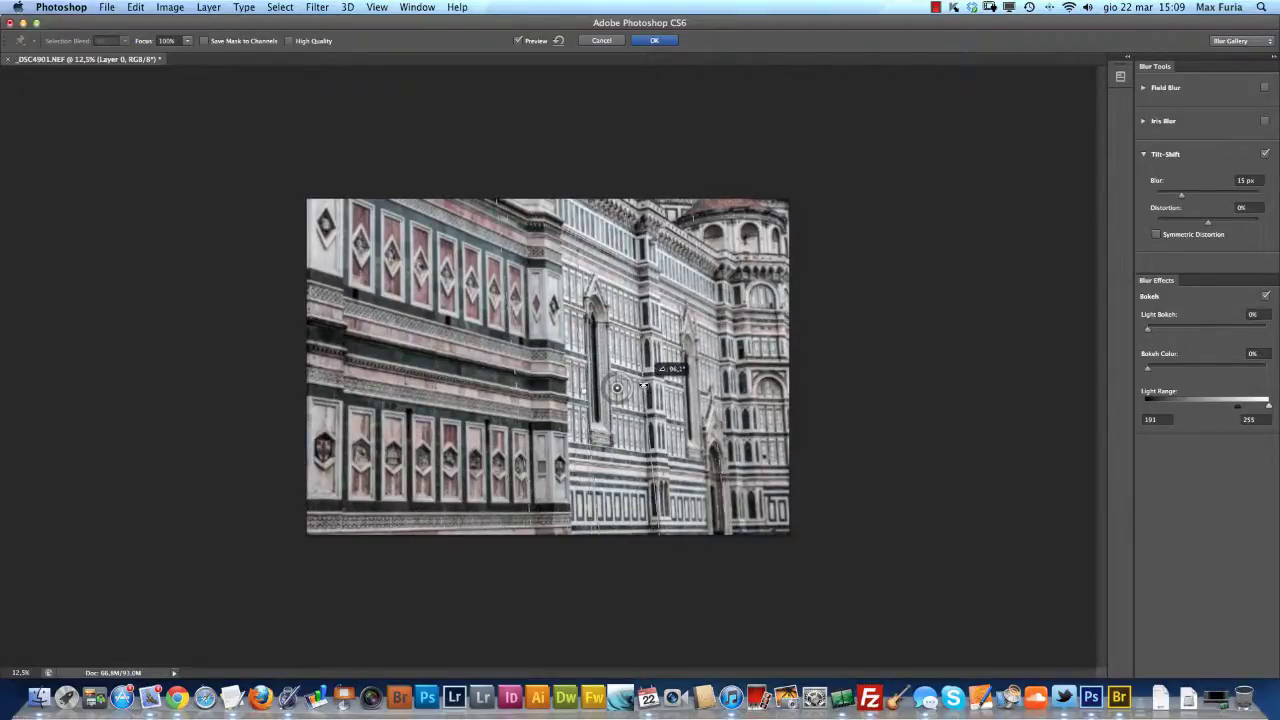
mouse_move(643, 385)
mouse_down()
mouse_move(631, 391)
mouse_move(662, 385)
mouse_up()
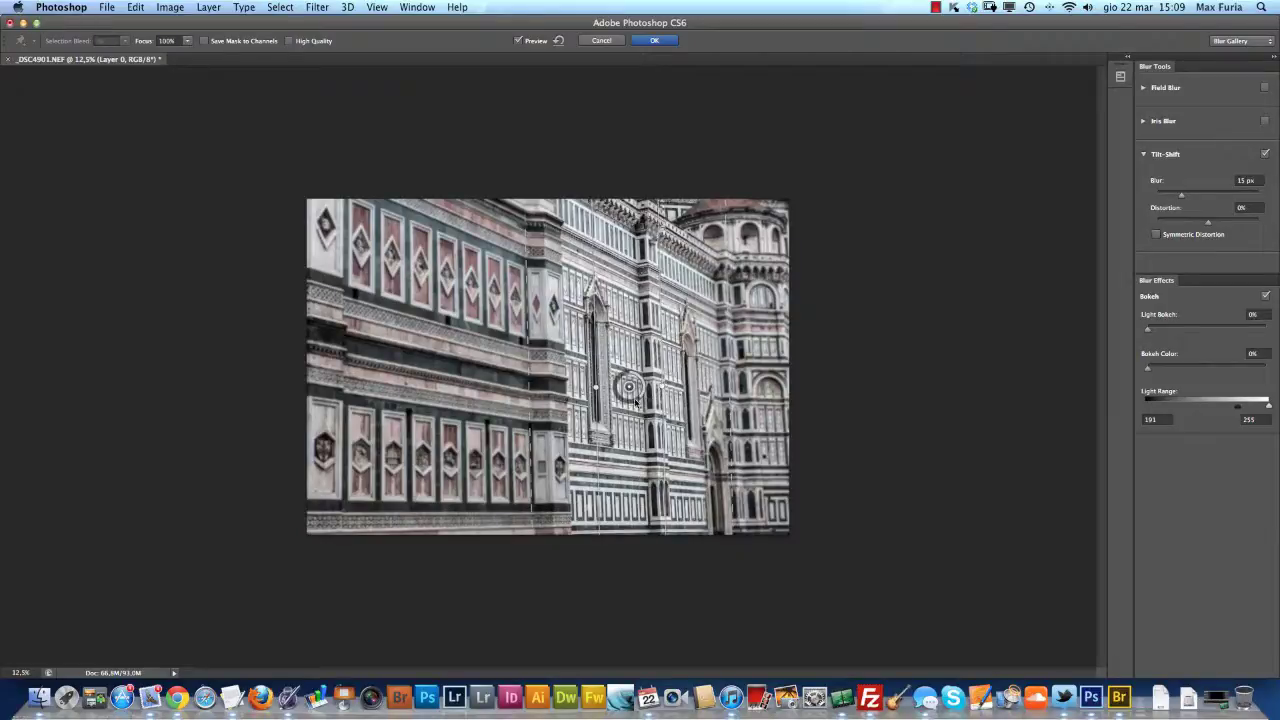
Step: Raise the Tilt-Shift blur to 62 px and straighten its band vertically through the central window
drag(638, 401, 619, 396)
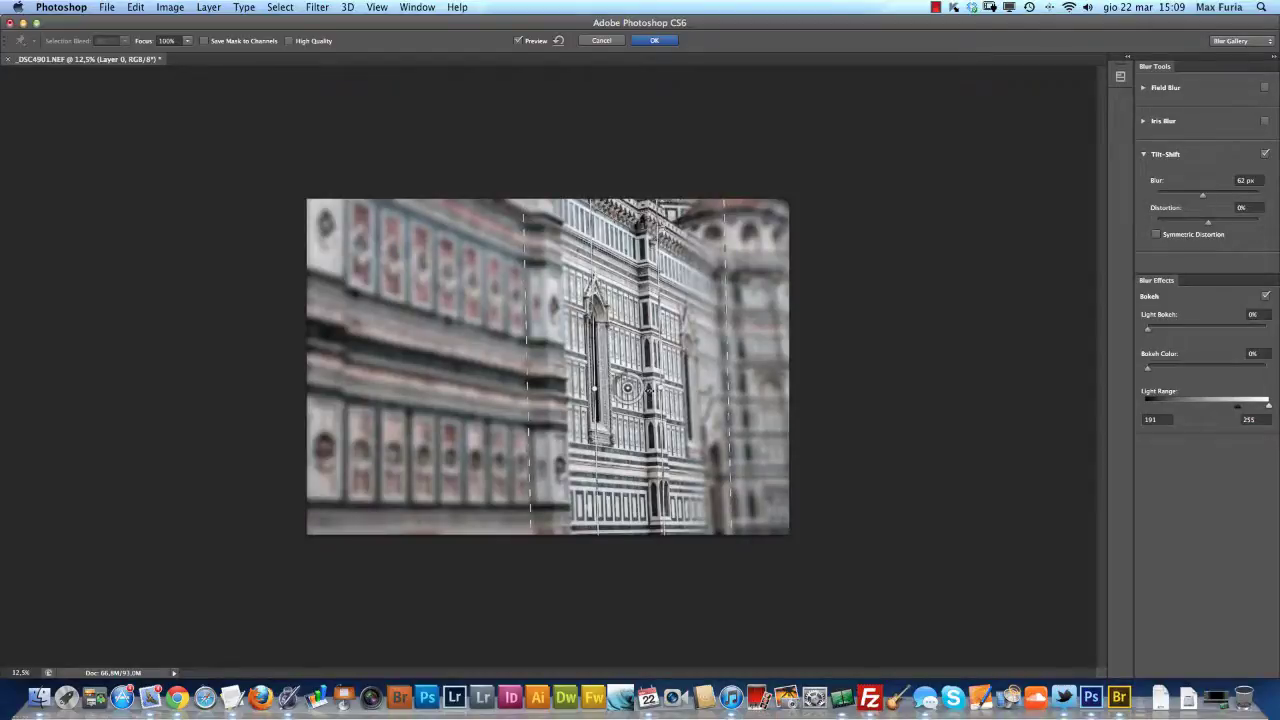
drag(659, 388, 649, 389)
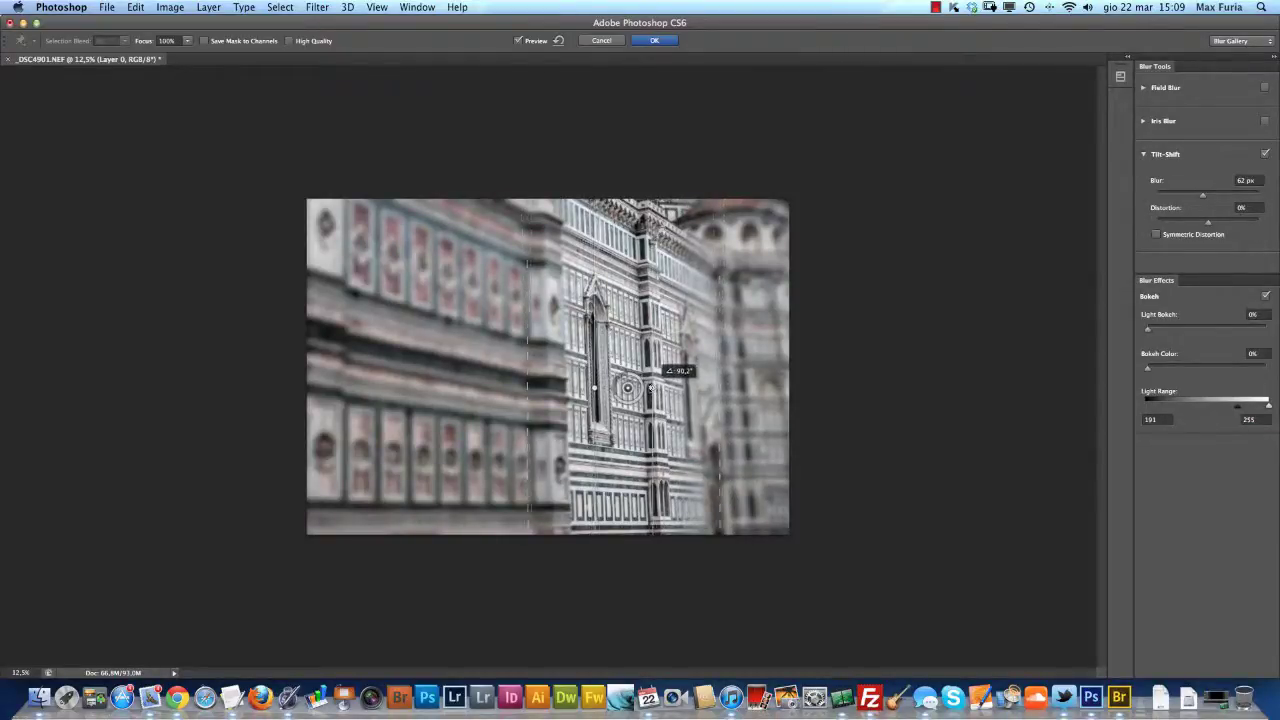
mouse_move(649, 387)
mouse_down()
mouse_move(617, 390)
mouse_move(637, 391)
mouse_up()
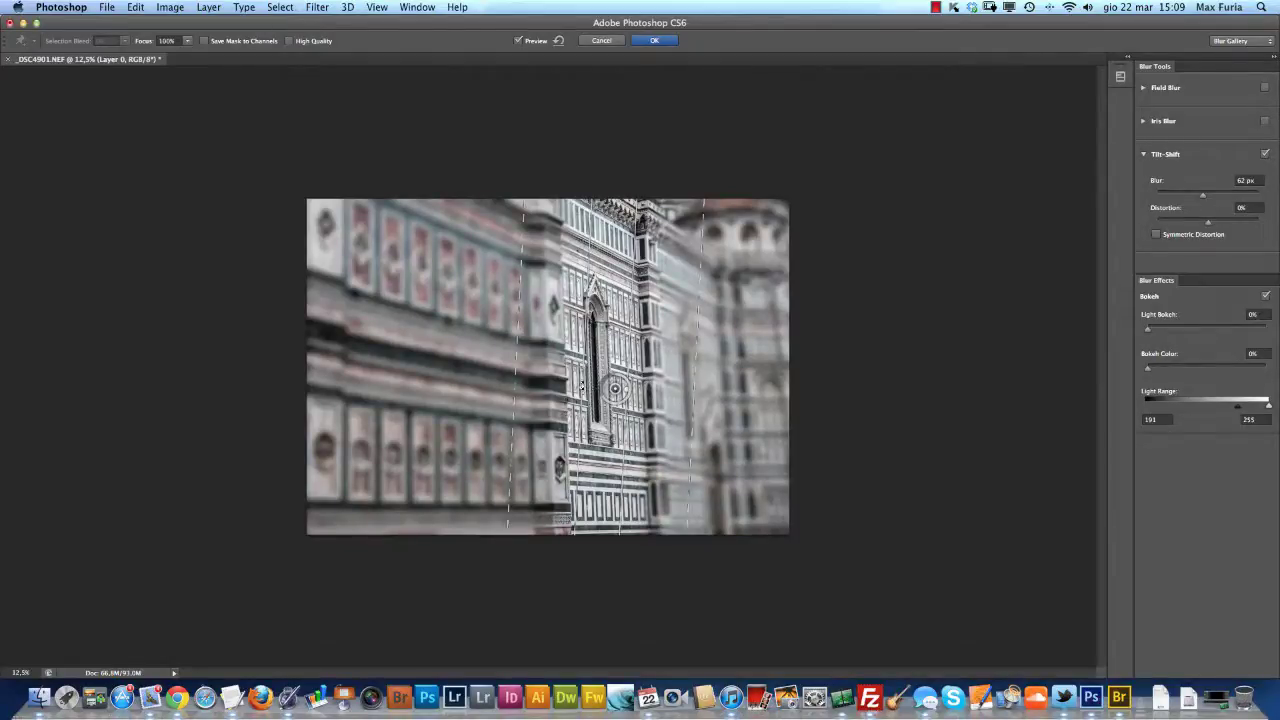
drag(581, 386, 598, 372)
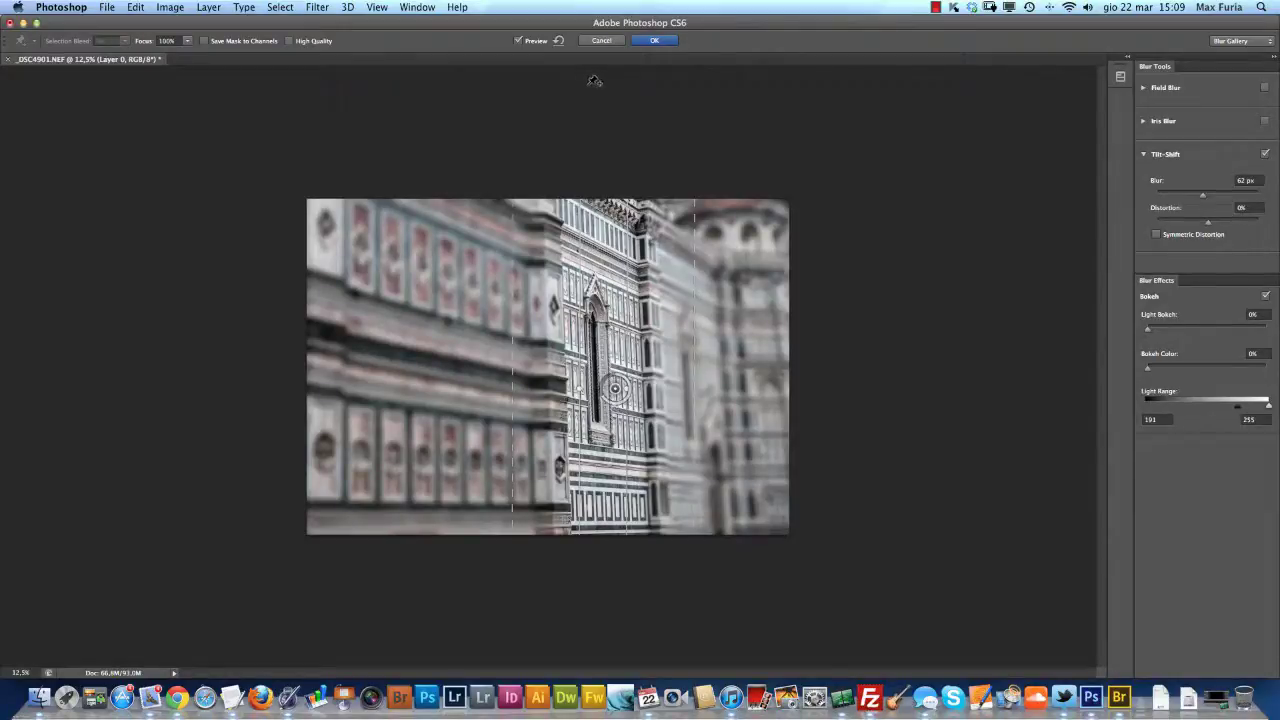
click(656, 41)
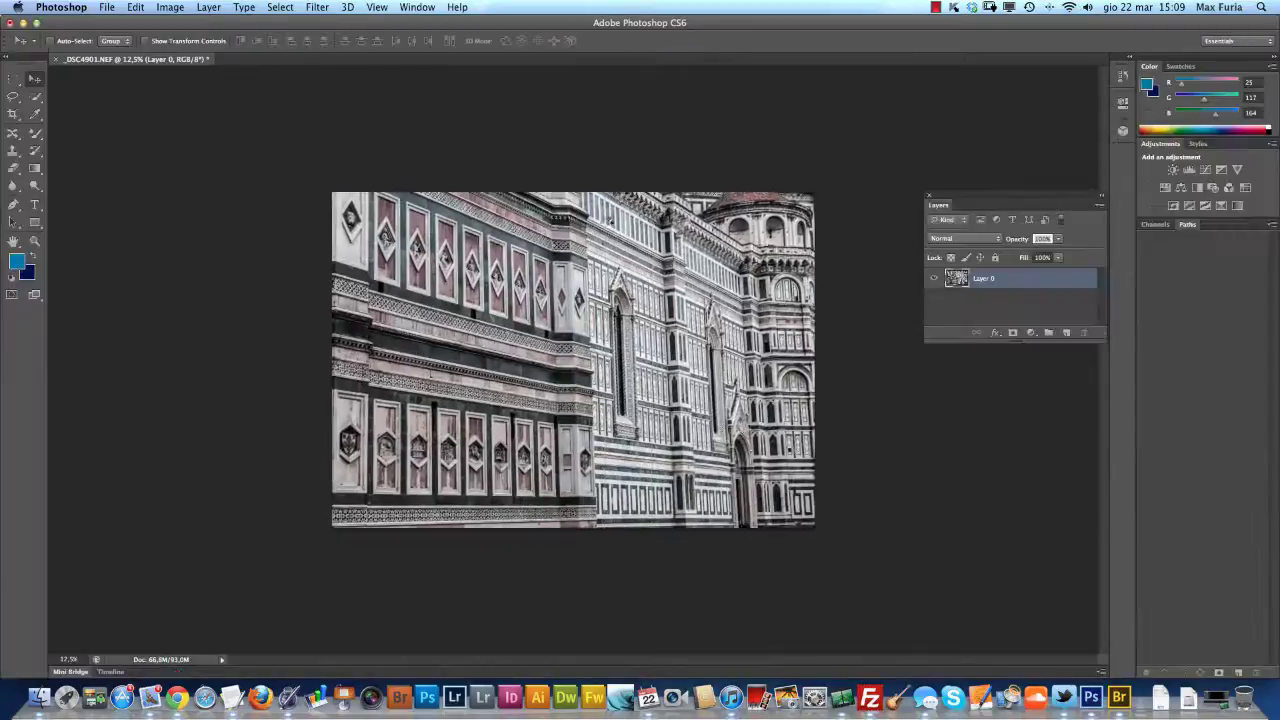